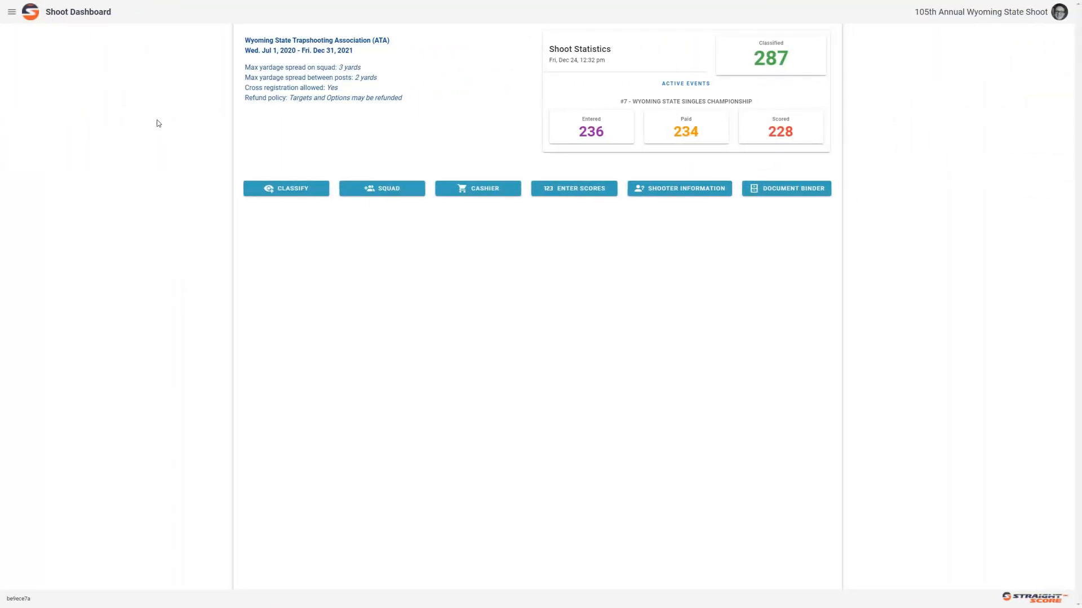
# Go to Utilities > Announcements and start a new, empty announcement
pyautogui.click(11, 12)
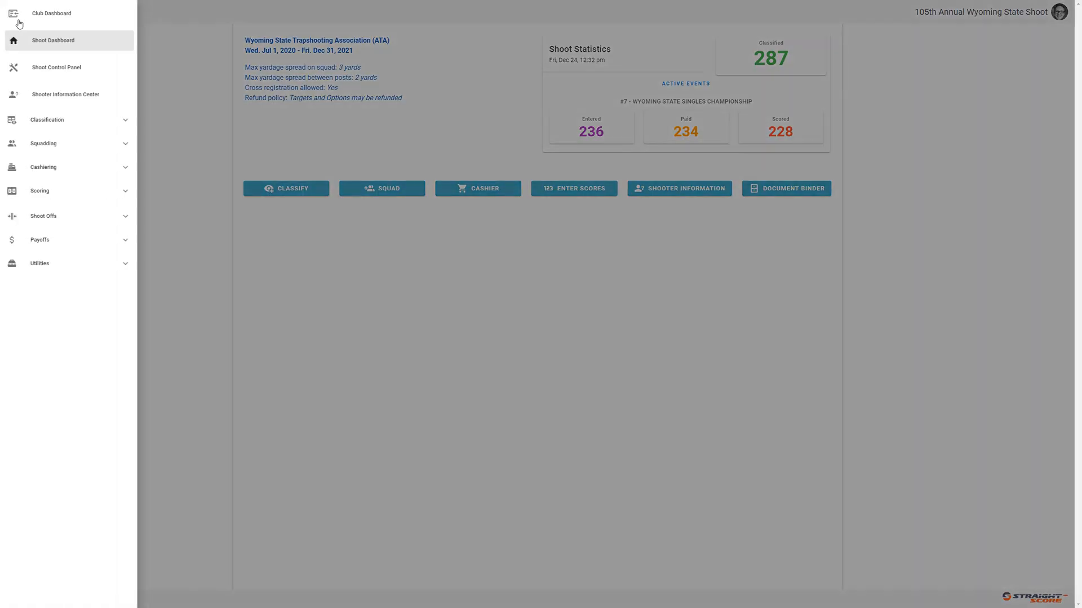
pyautogui.click(112, 262)
pyautogui.click(106, 284)
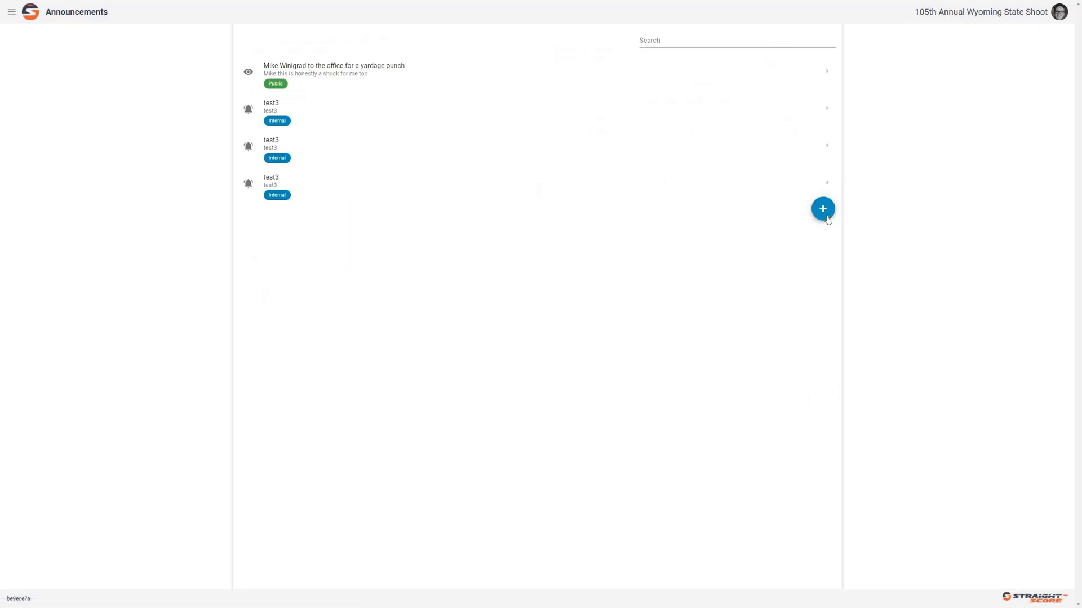
pyautogui.click(823, 209)
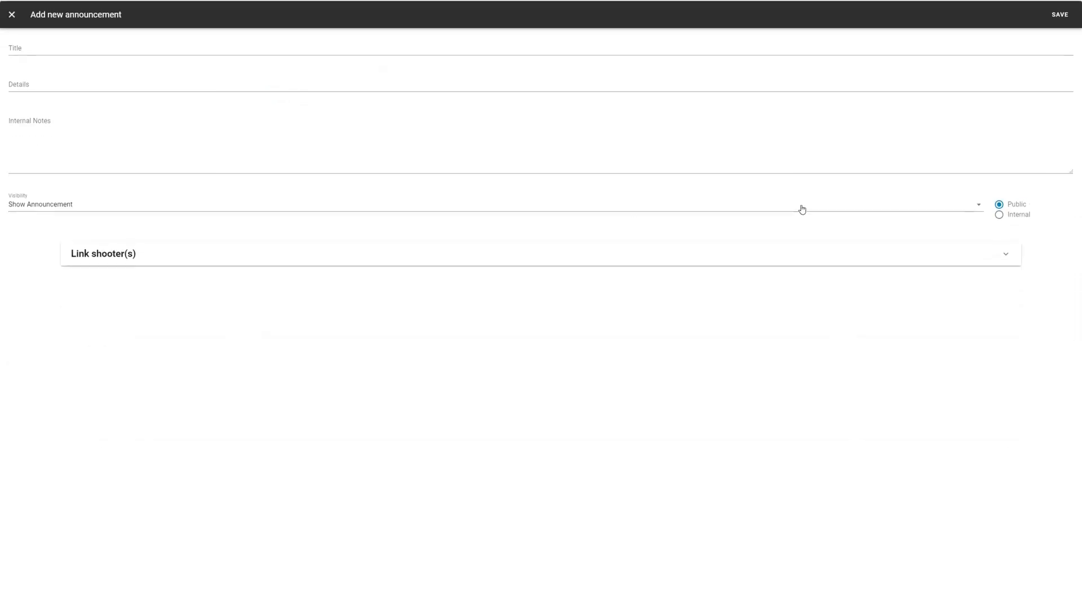
# Title the announcement calling the shooter to the office, with details about event #9's yardage punch
pyautogui.click(181, 49)
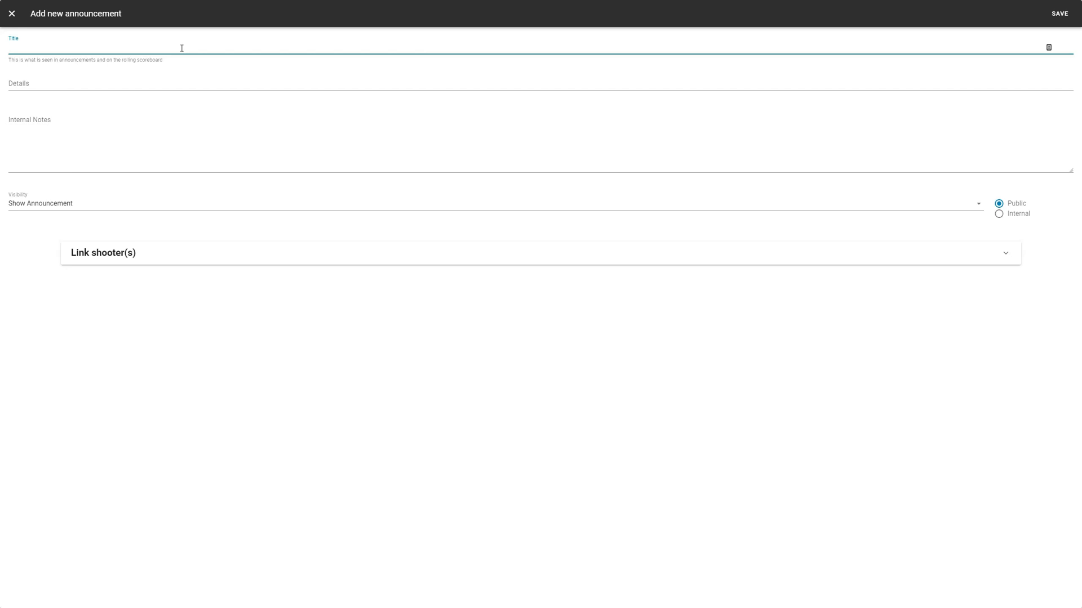
pyautogui.click(177, 85)
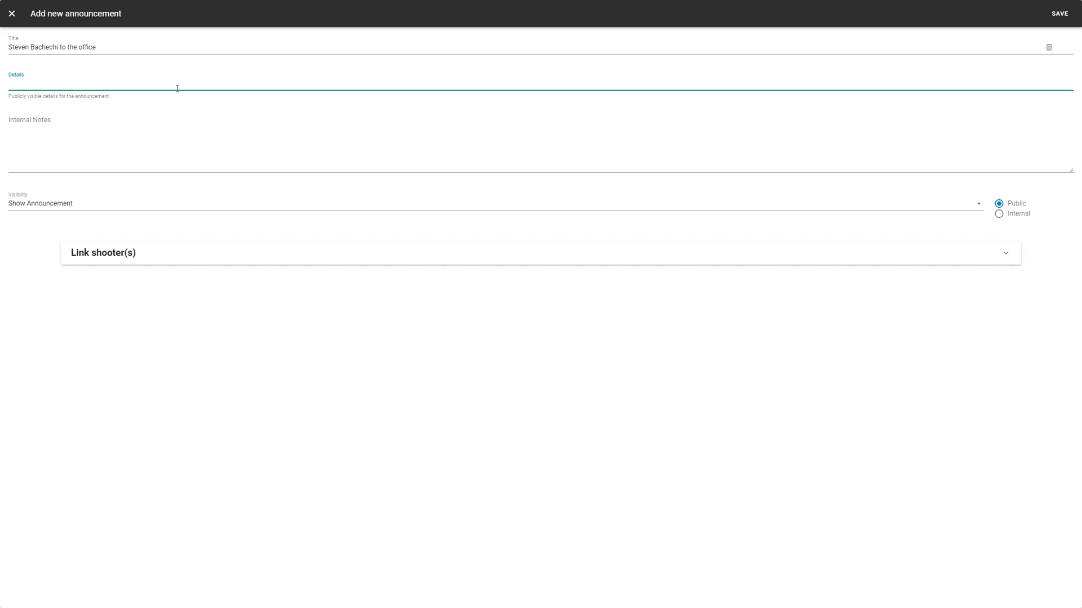
pyautogui.write('On event #9 the shooter cannot fit on the squad due to a yard')
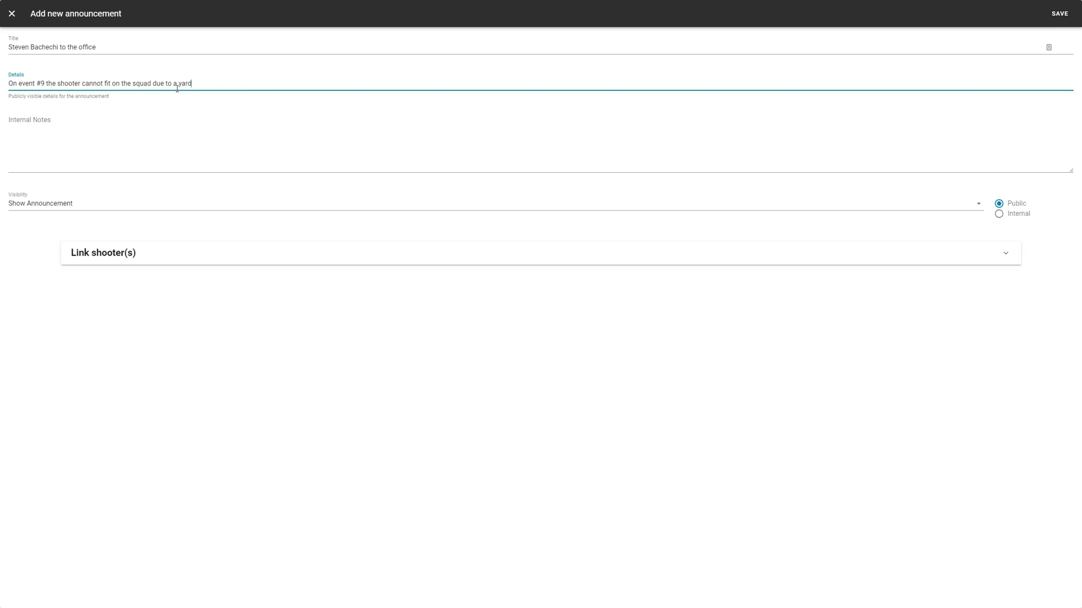
pyautogui.write('age punch')
pyautogui.click(158, 144)
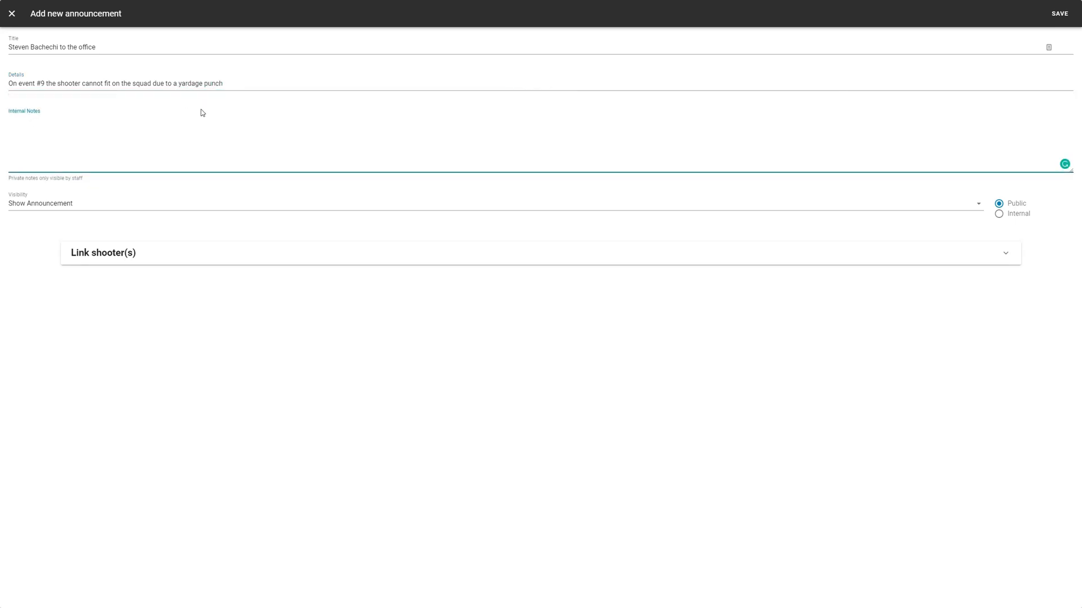
pyautogui.click(235, 93)
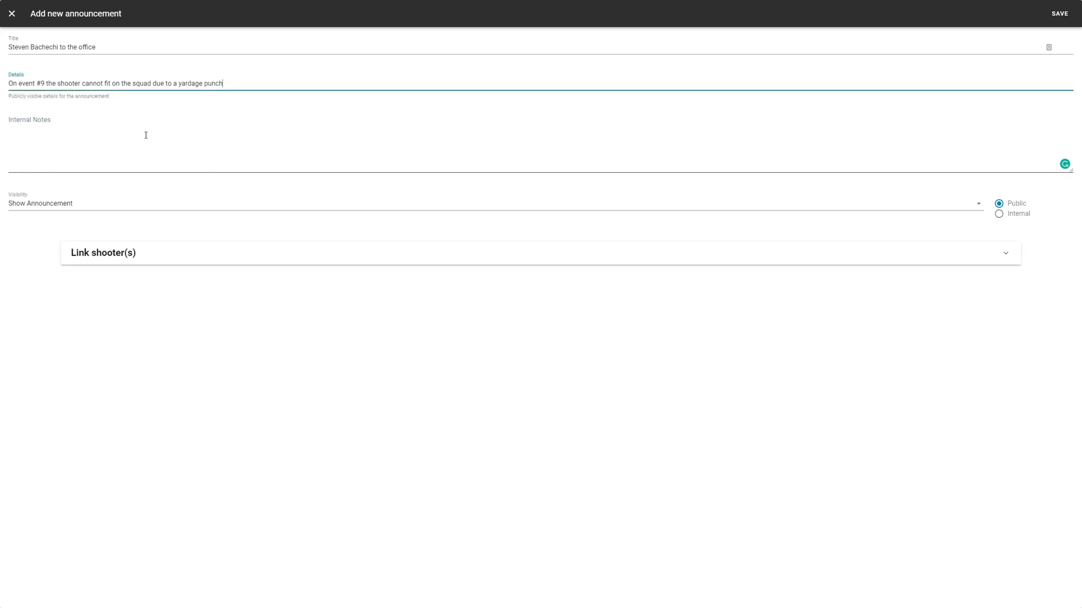
pyautogui.click(106, 205)
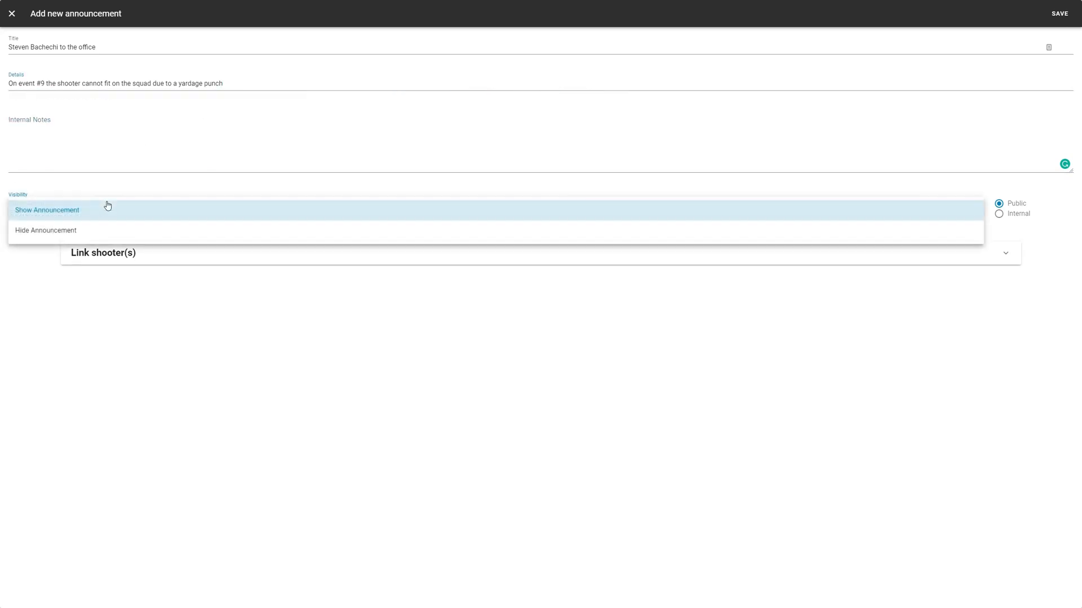
# Keep the announcement shown and Public, and expand the Link shooter(s) section
pyautogui.click(108, 206)
pyautogui.click(15, 213)
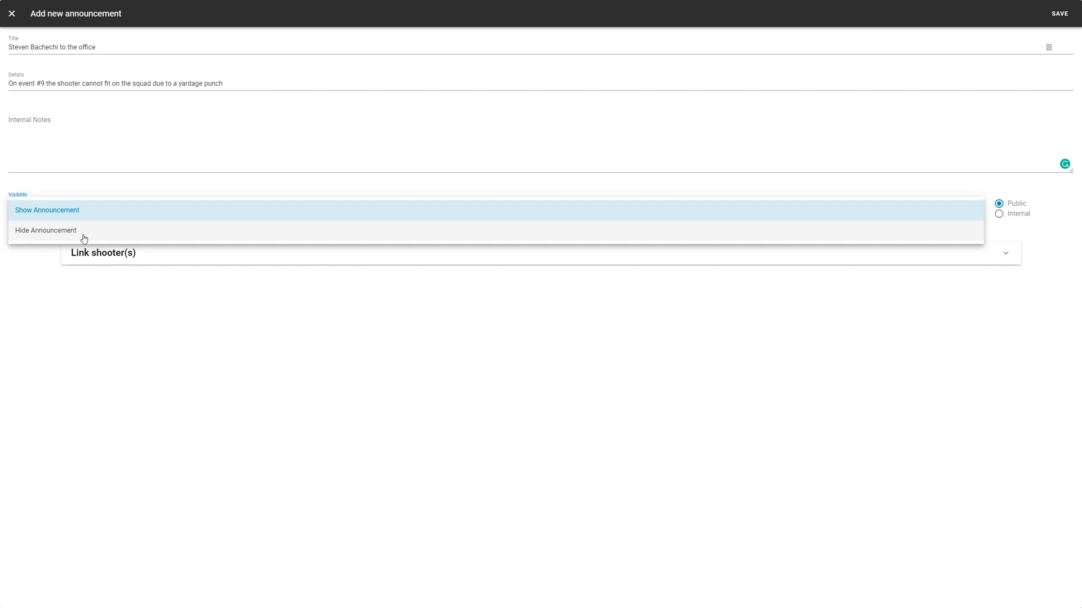
pyautogui.click(926, 187)
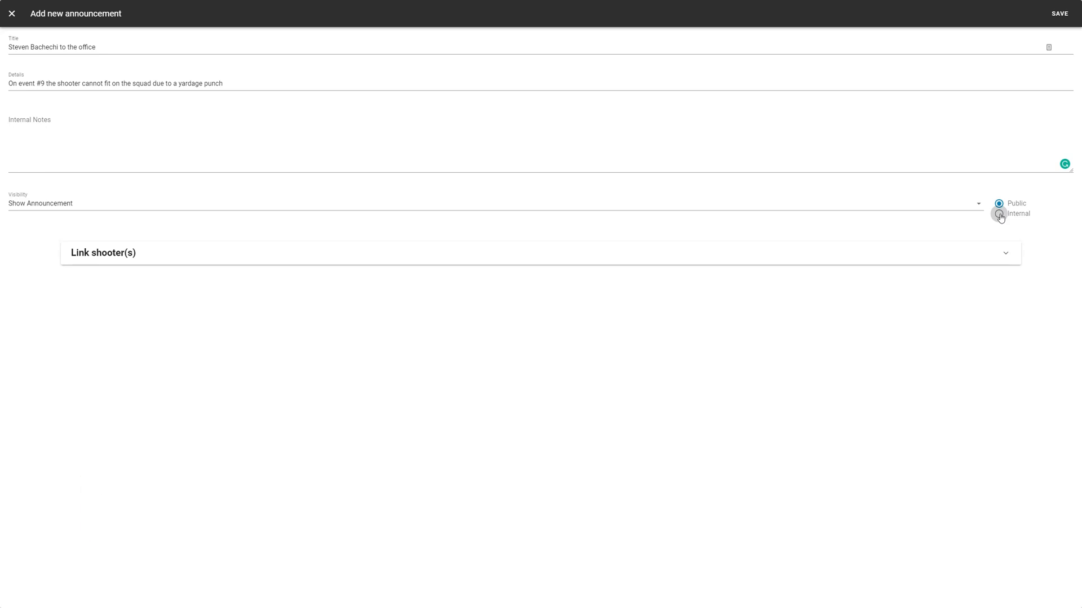
pyautogui.click(745, 249)
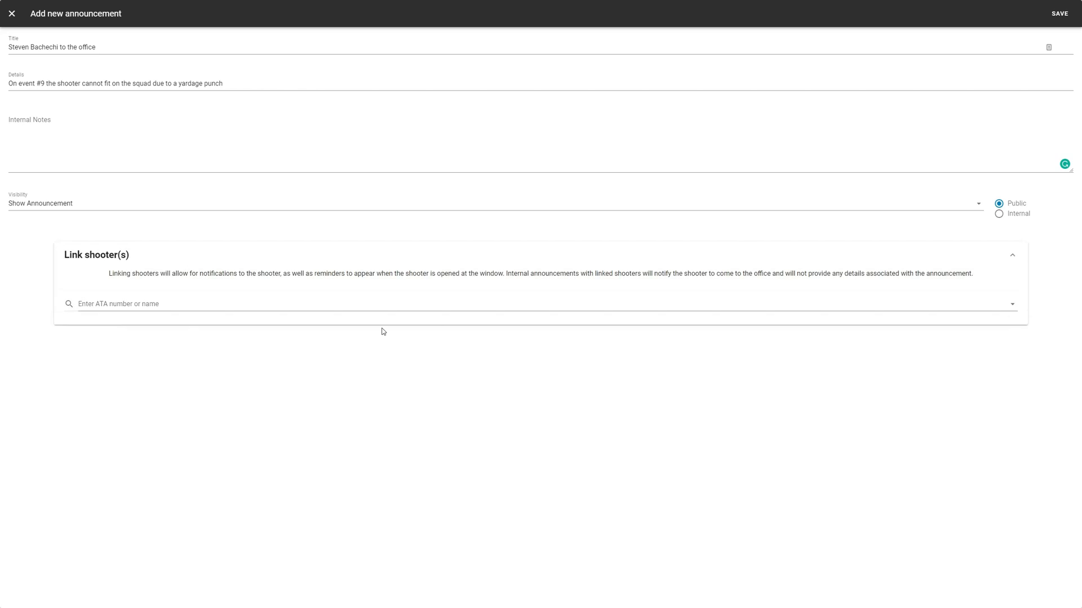
# Link both shooters sharing the title's surname, the 26.5-yard and the 19-yard shooter
pyautogui.click(368, 308)
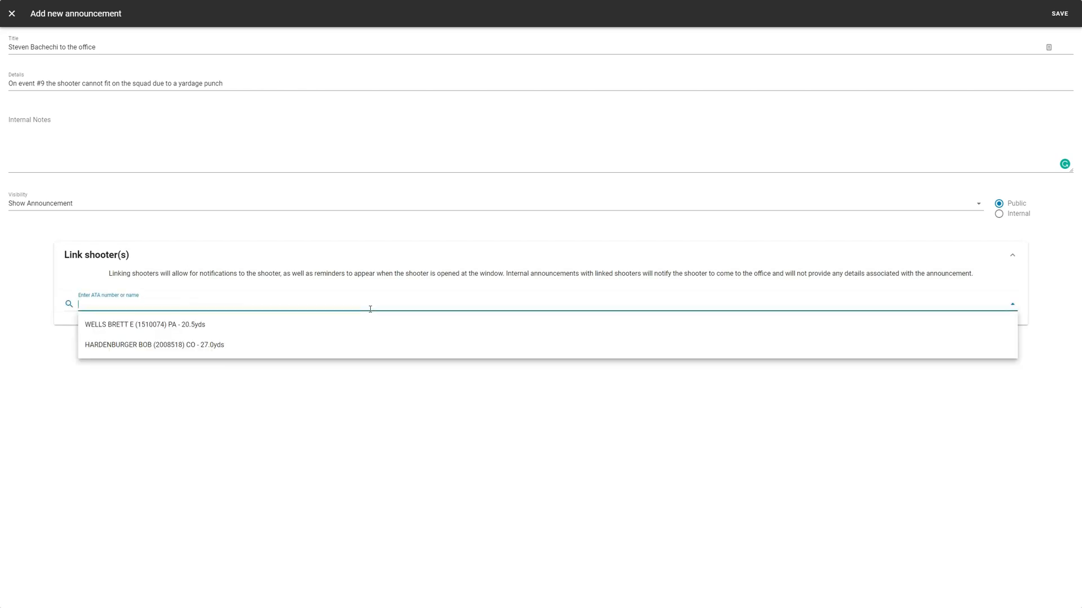
pyautogui.write('bachechi')
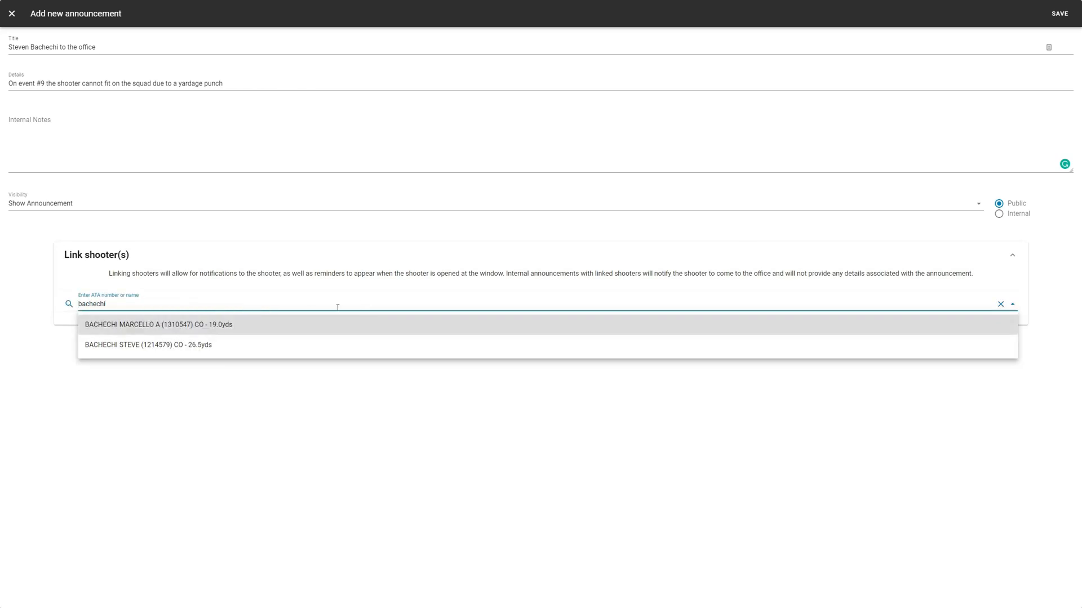
pyautogui.click(165, 349)
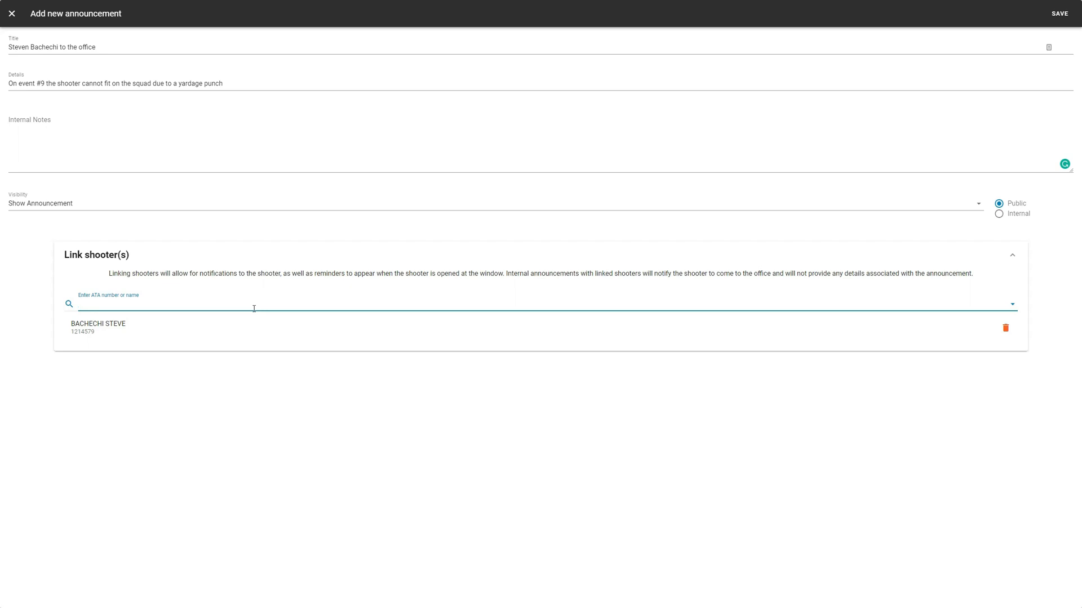
pyautogui.write('bach')
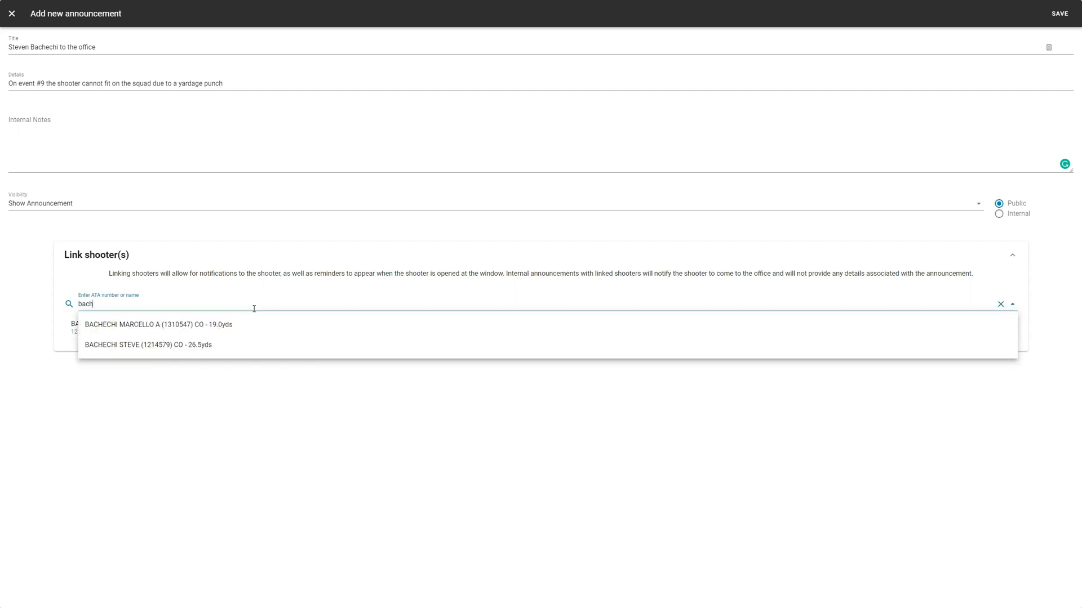
pyautogui.click(274, 325)
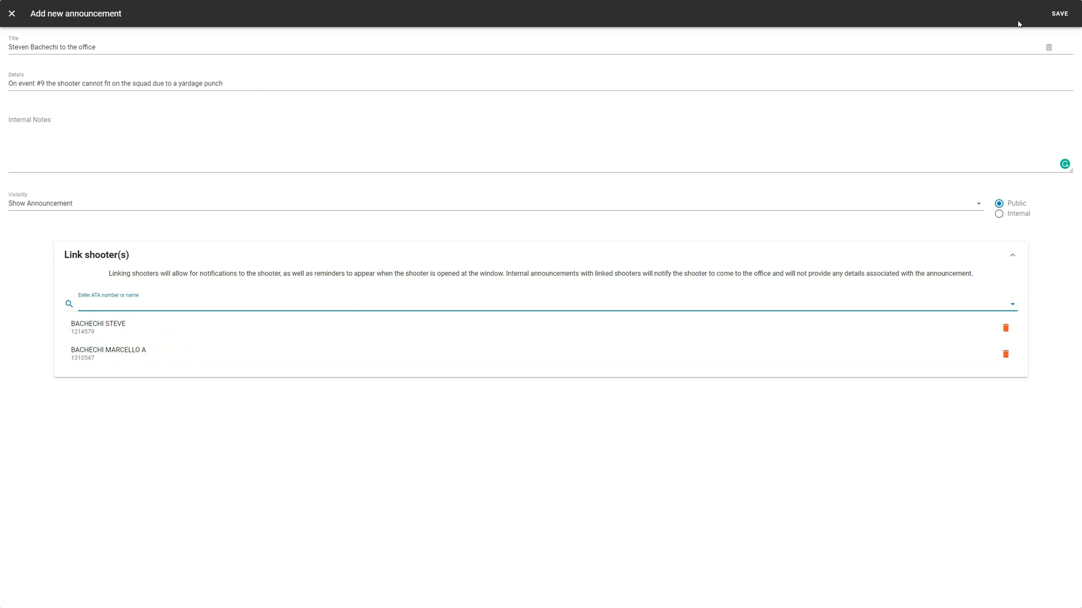
# Save the announcement so it is listed as Public on the Announcements page
pyautogui.click(1060, 14)
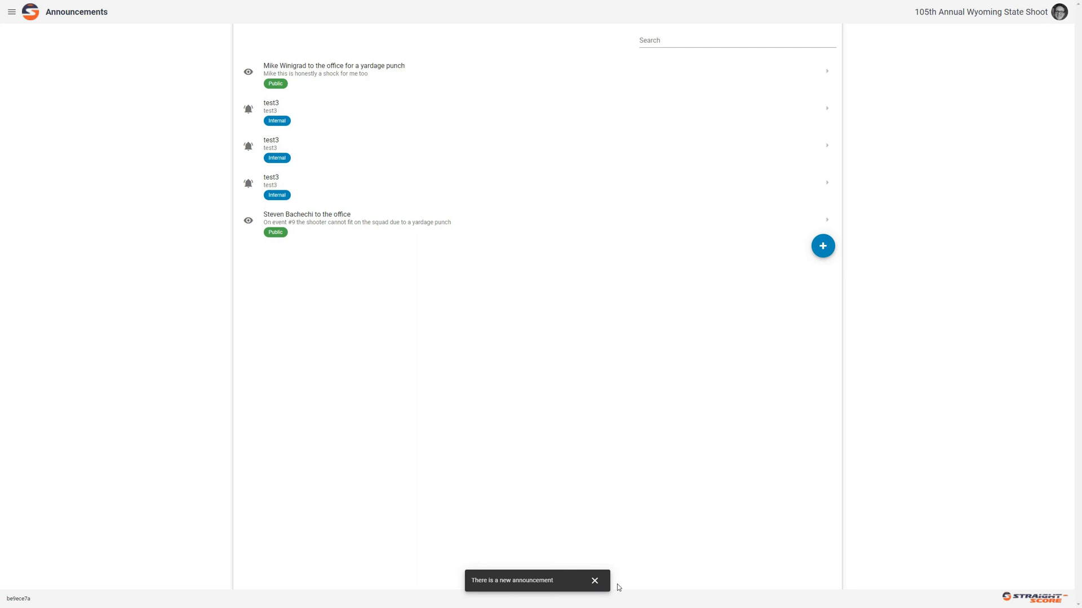
pyautogui.click(12, 11)
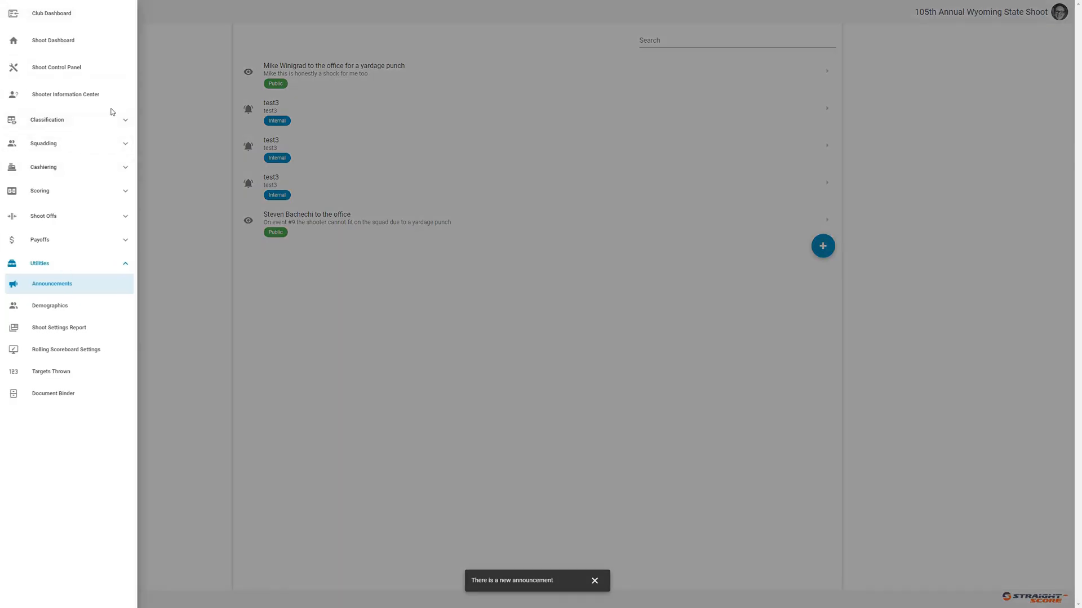
# In Squad Shooters, load the linked 19-yard shooter, read the office announcement popup, then dismiss it
pyautogui.click(99, 143)
pyautogui.click(104, 168)
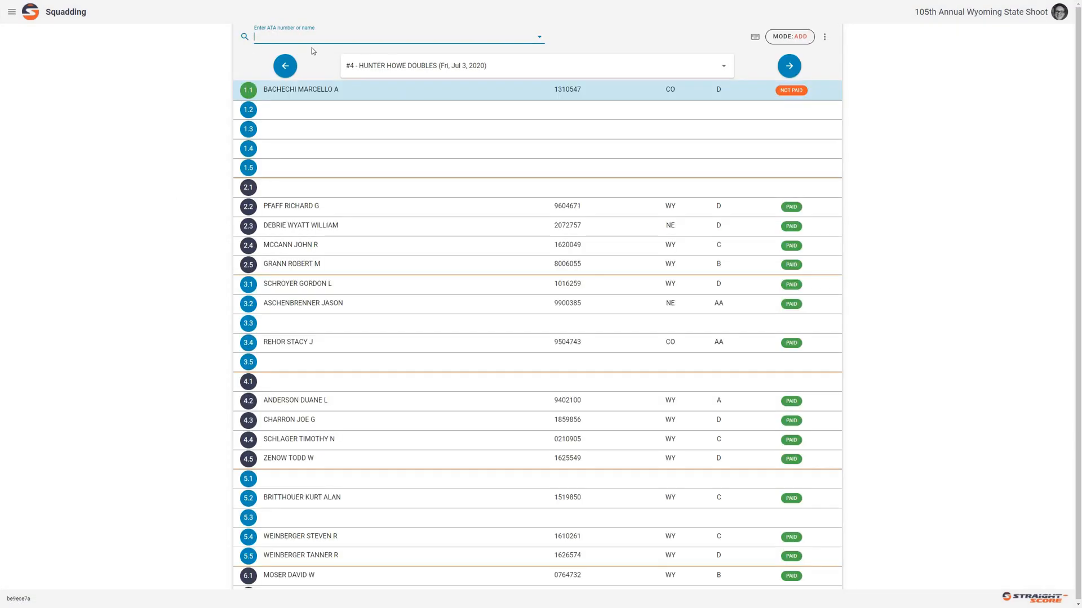
pyautogui.click(307, 39)
pyautogui.click(306, 58)
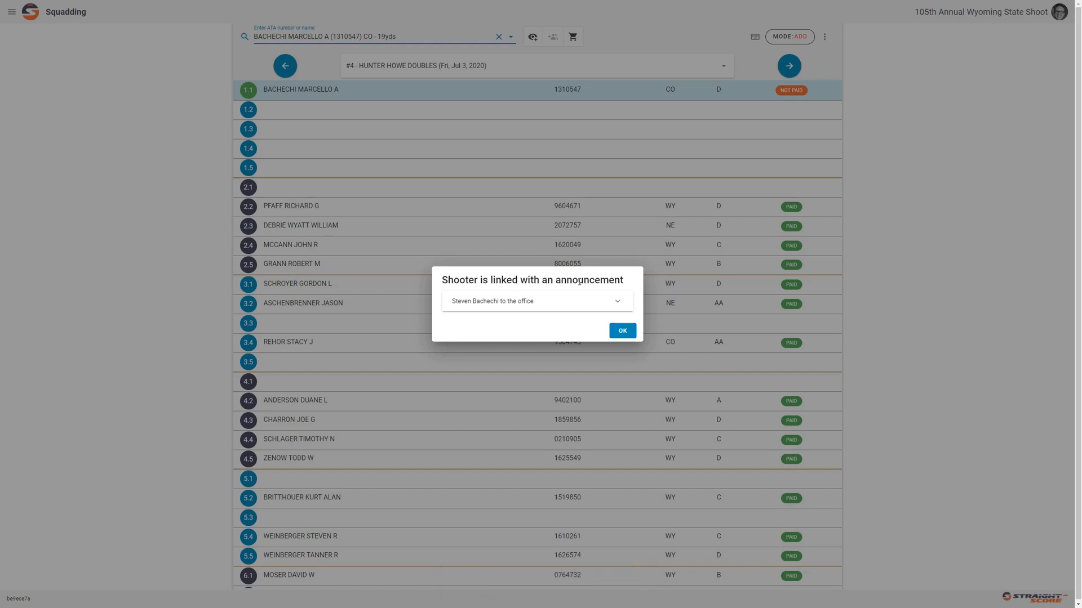
pyautogui.click(554, 306)
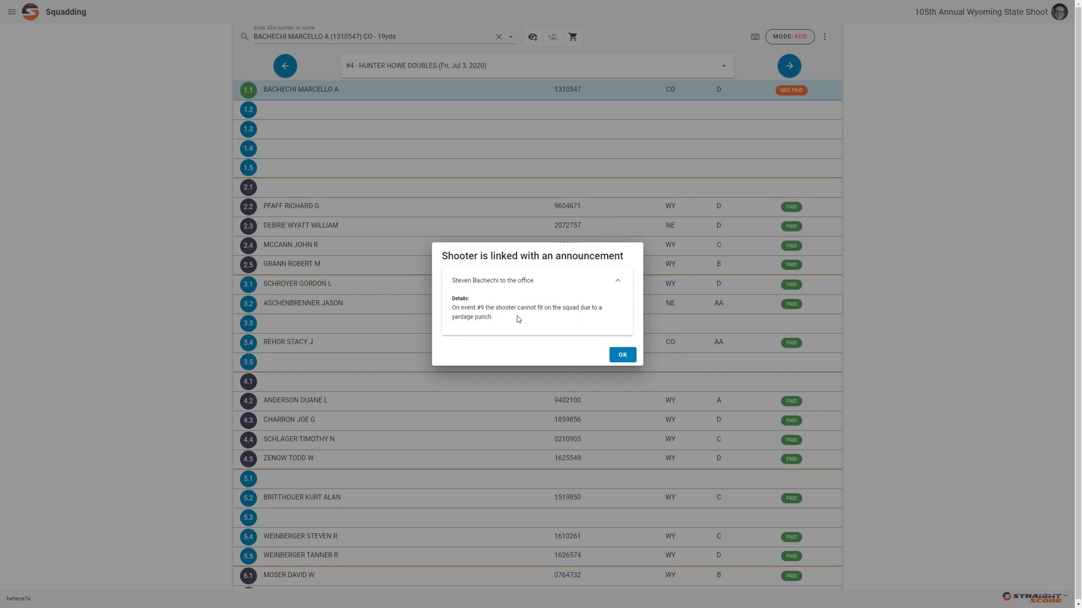
pyautogui.click(622, 354)
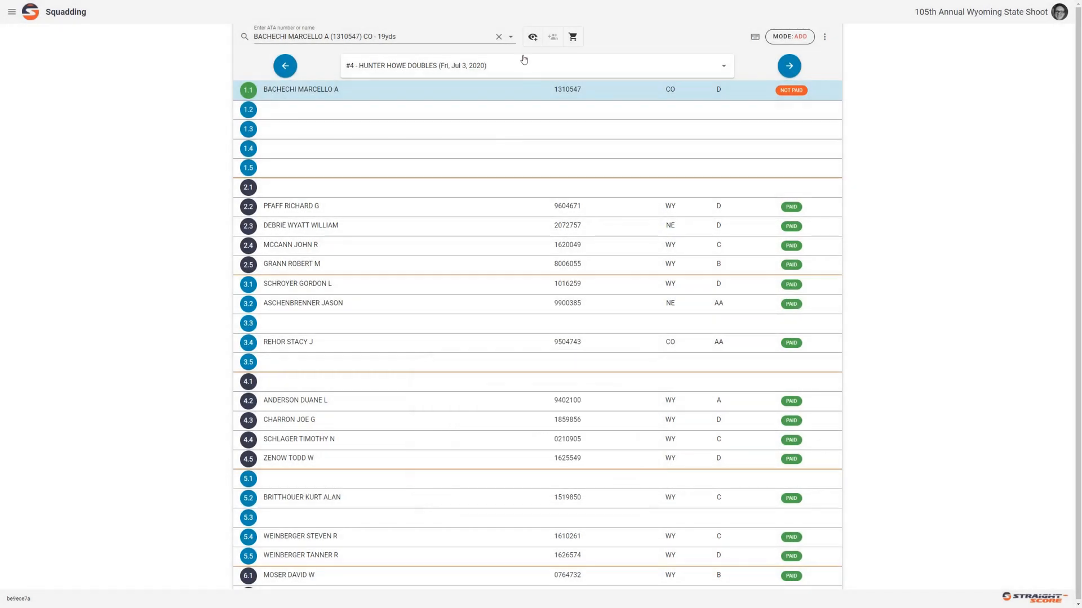
pyautogui.click(499, 37)
# Load the linked 26.5-yard shooter and dismiss the same office announcement popup
pyautogui.click(430, 41)
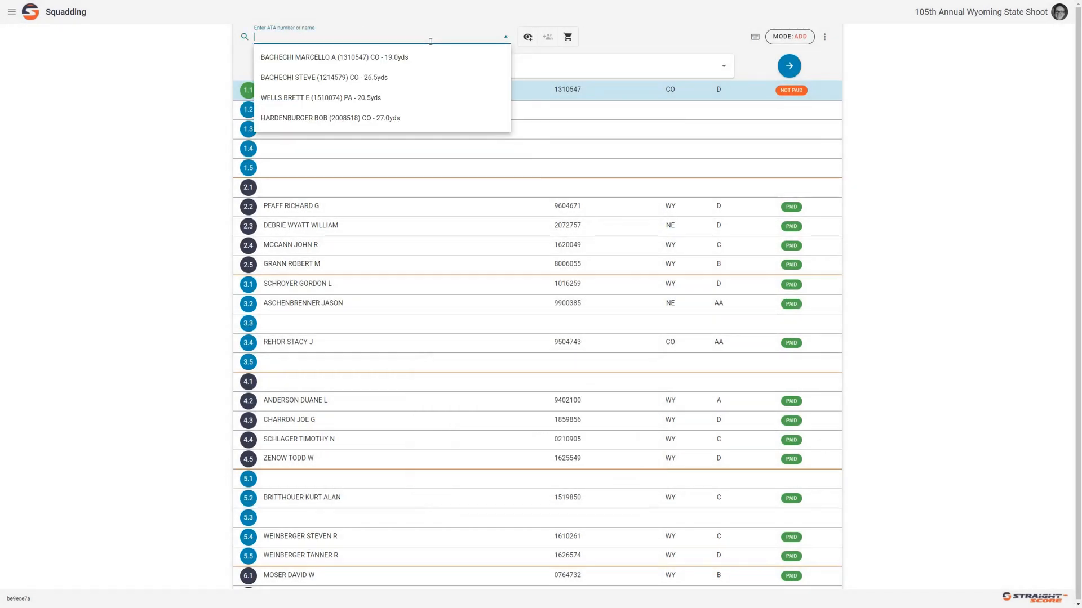
pyautogui.click(383, 82)
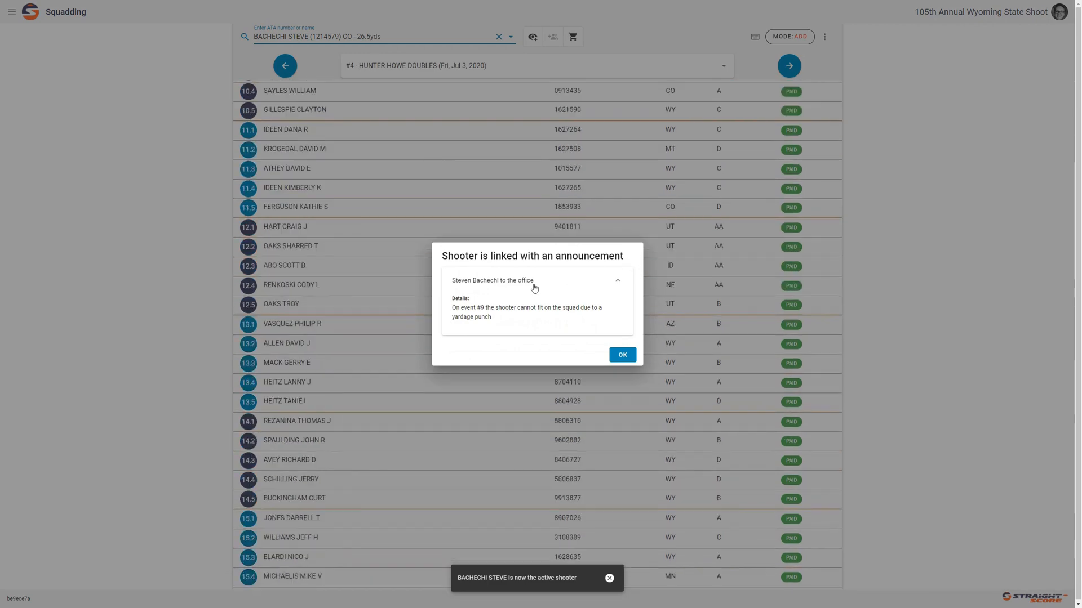
pyautogui.click(622, 356)
# Return to the Announcements list under Utilities
pyautogui.click(12, 11)
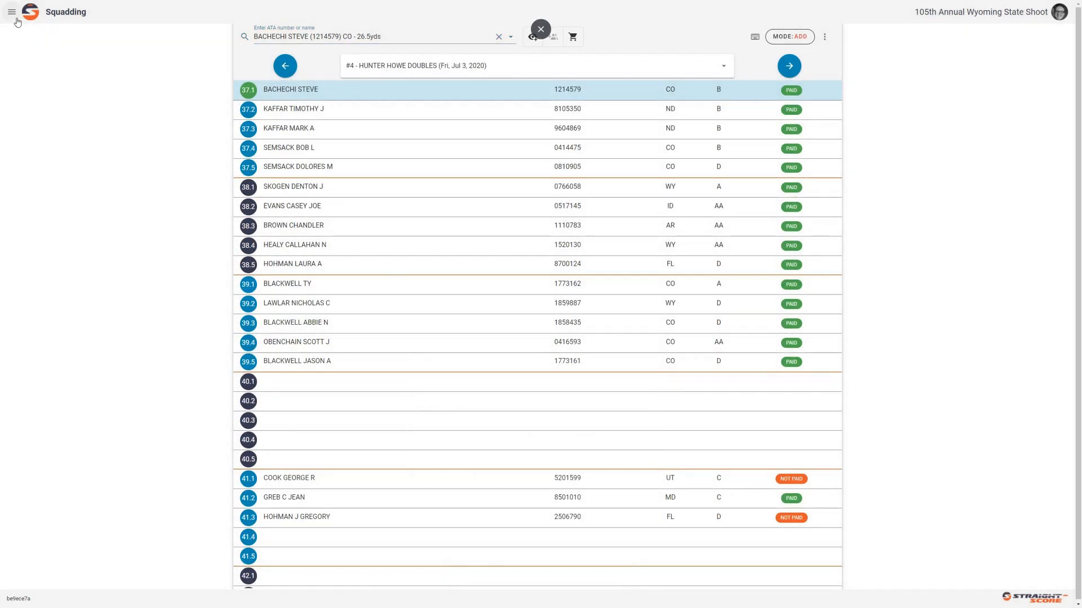
pyautogui.click(75, 337)
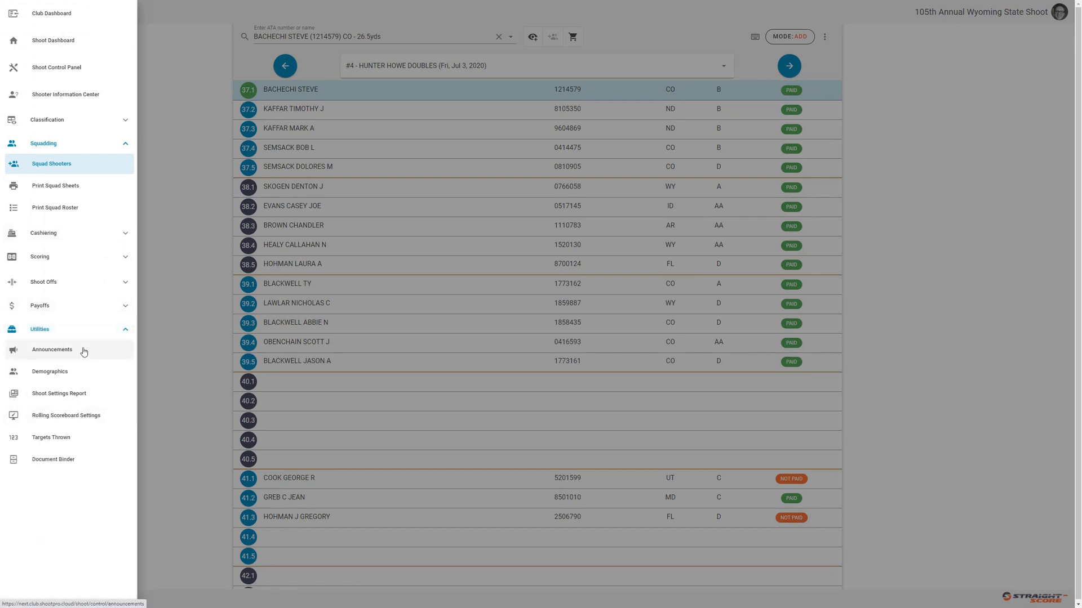
pyautogui.click(84, 351)
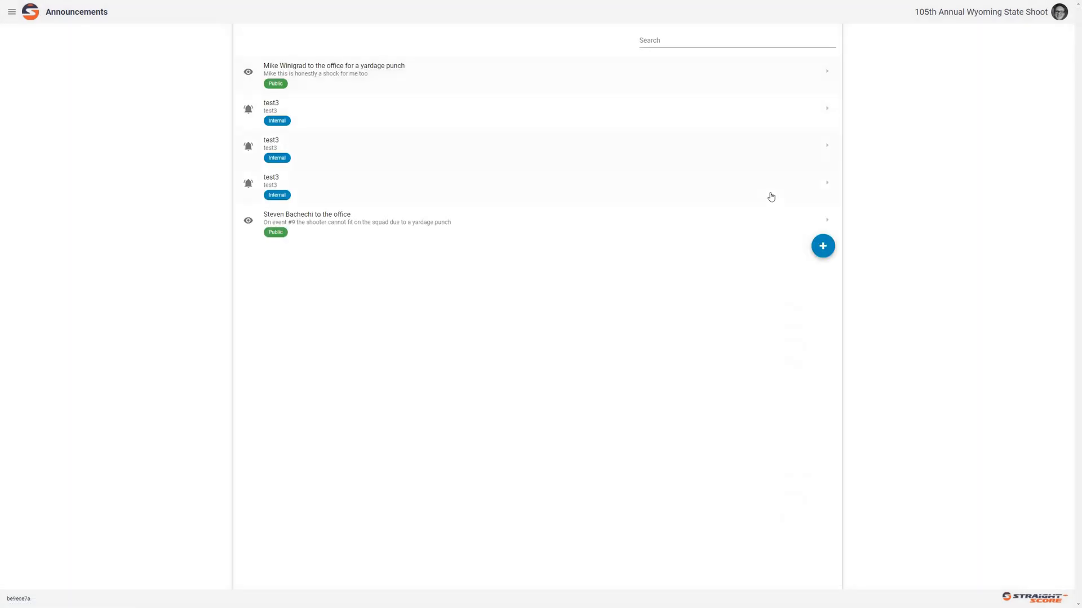
# Create an announcement calling the shooter to cashiering, details 'Please come to cashiering', note 'The shooter is not paid for event #7'
pyautogui.click(823, 246)
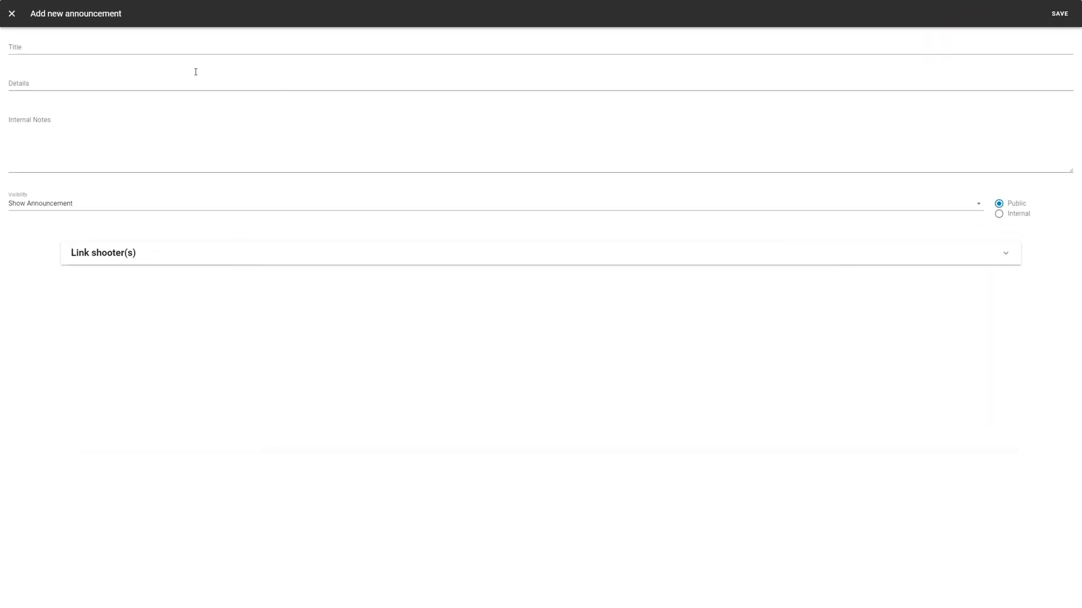
pyautogui.click(149, 48)
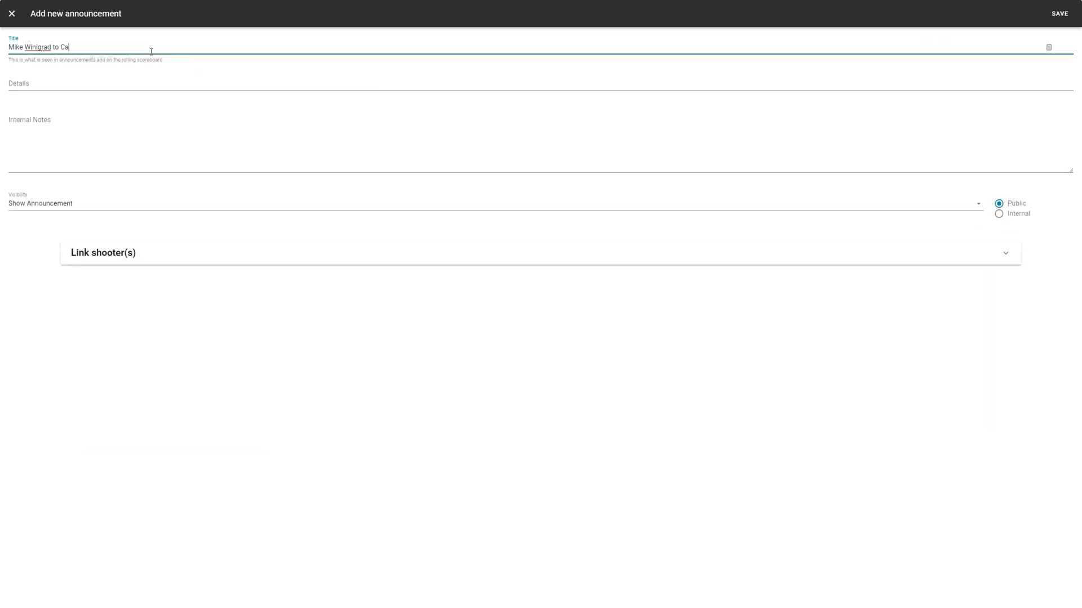
pyautogui.click(168, 80)
pyautogui.write('Please come to cashiering')
pyautogui.click(168, 144)
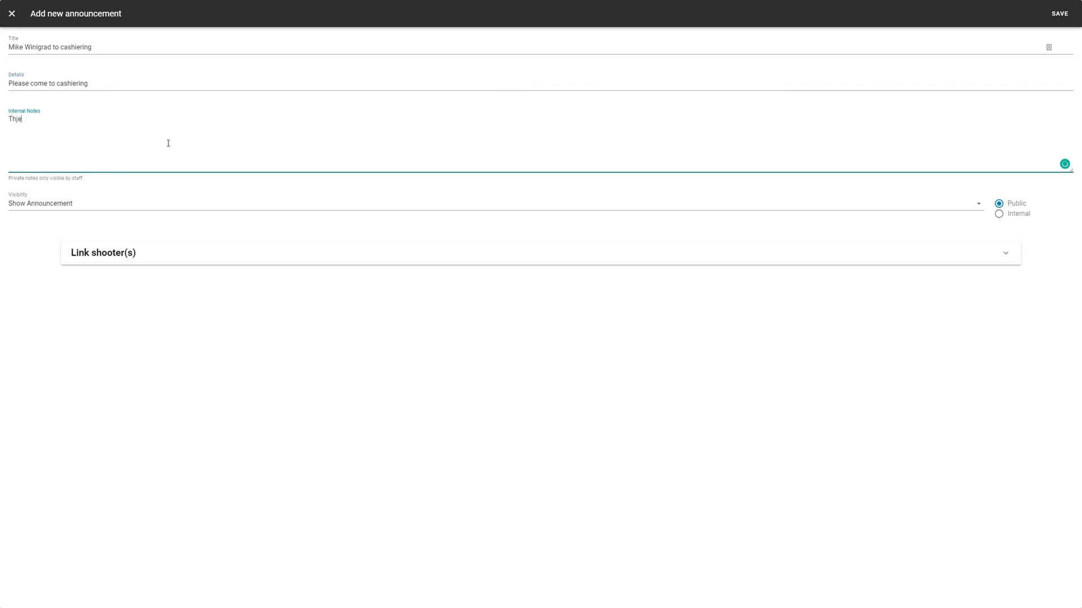
pyautogui.write('The shooter is not paid for event #7')
# Link the matching shooter to the cashiering announcement and save it
pyautogui.click(951, 248)
pyautogui.click(213, 302)
pyautogui.click(213, 324)
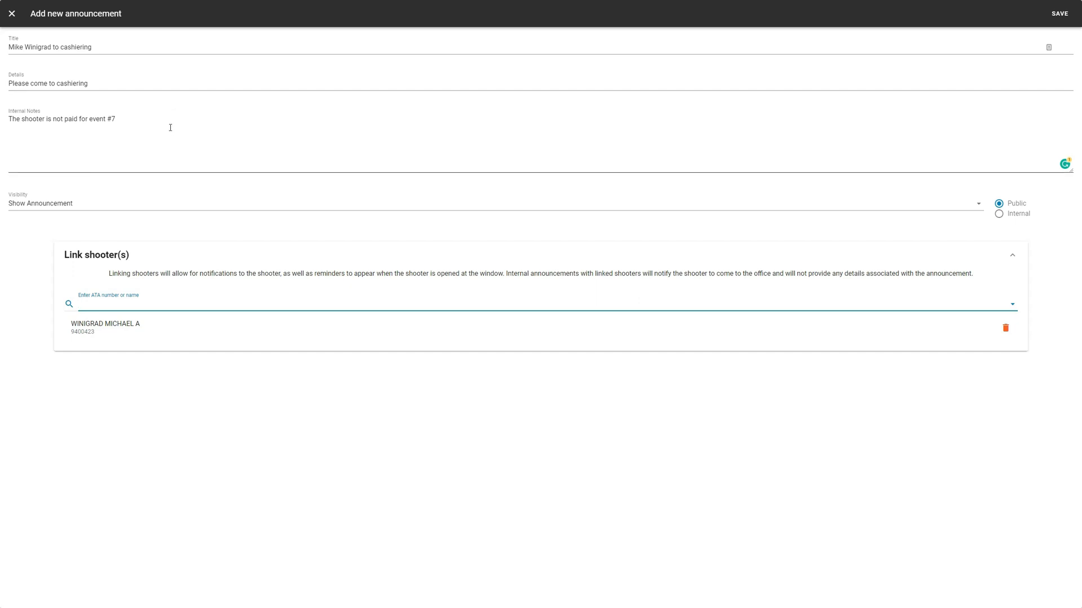
pyautogui.click(1055, 23)
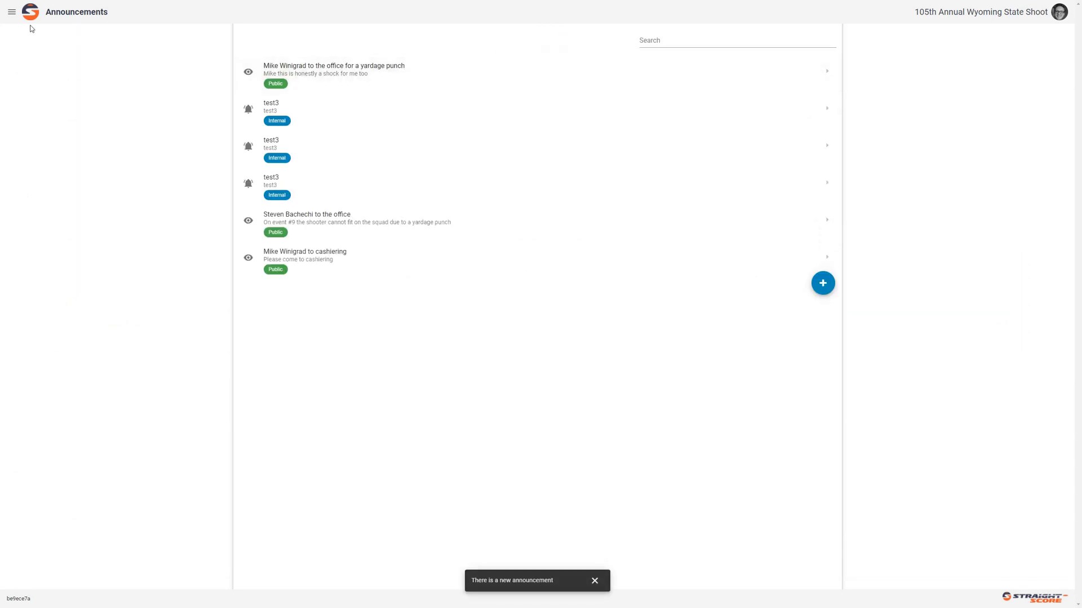
# Load the linked shooter in Squad Shooters by surname search, read the cashiering announcement, then dismiss it
pyautogui.click(12, 12)
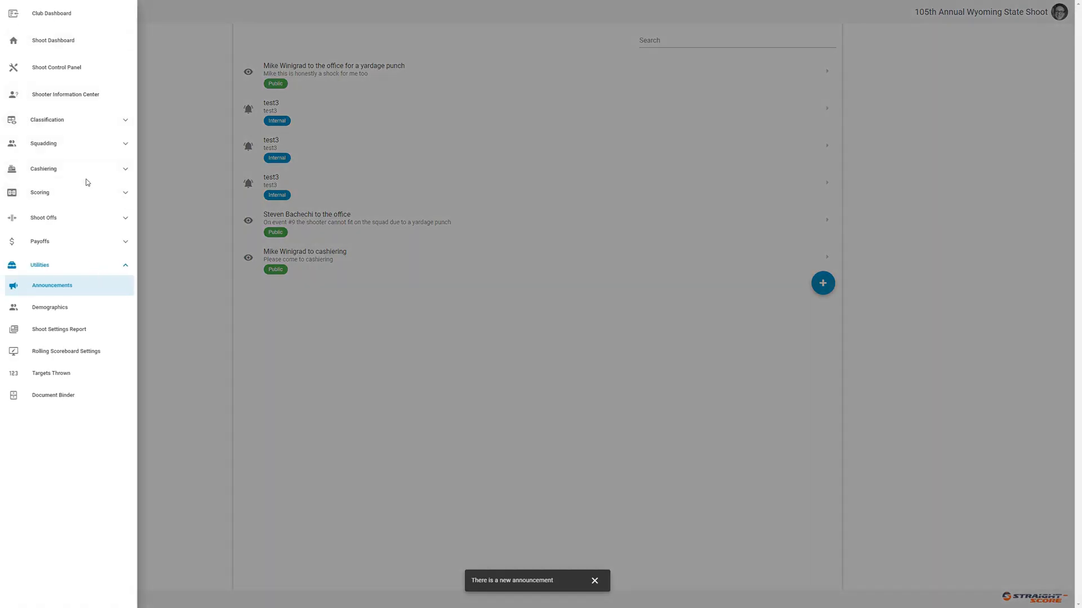
pyautogui.click(87, 145)
pyautogui.click(84, 160)
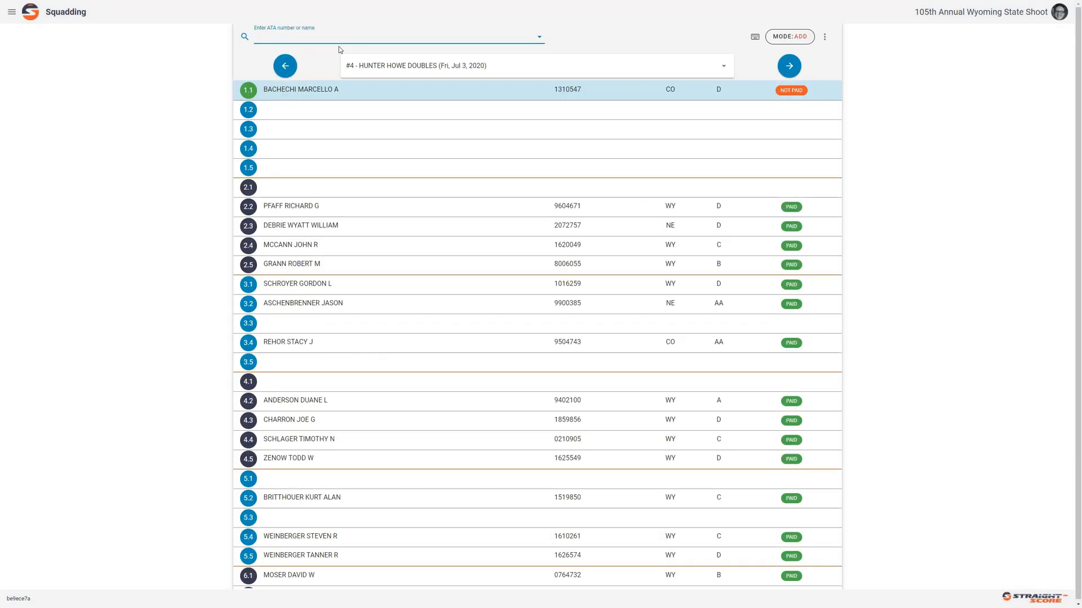
pyautogui.write('wini')
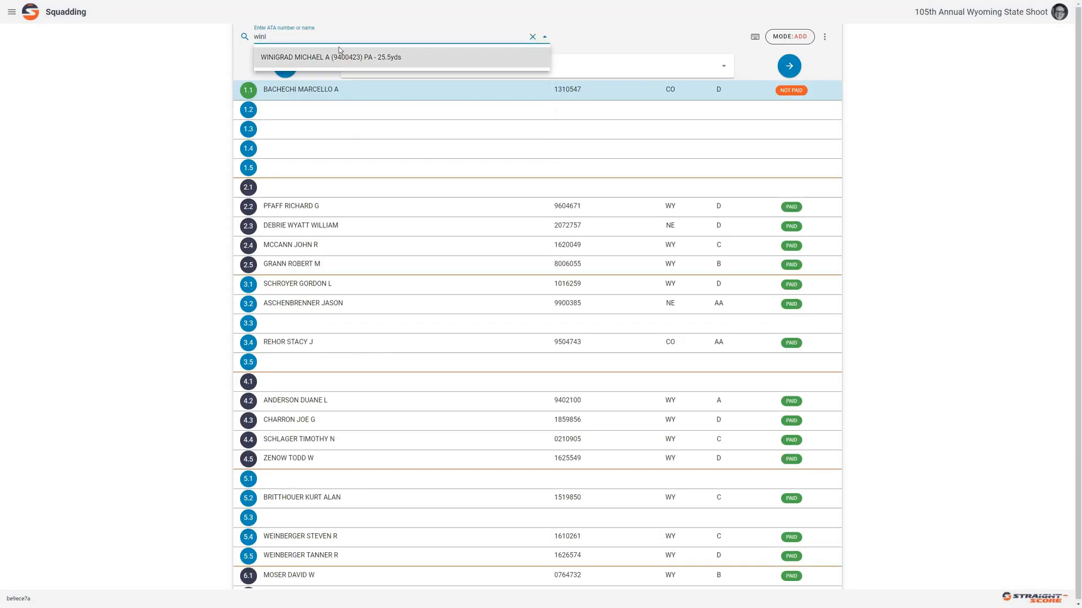
pyautogui.click(349, 61)
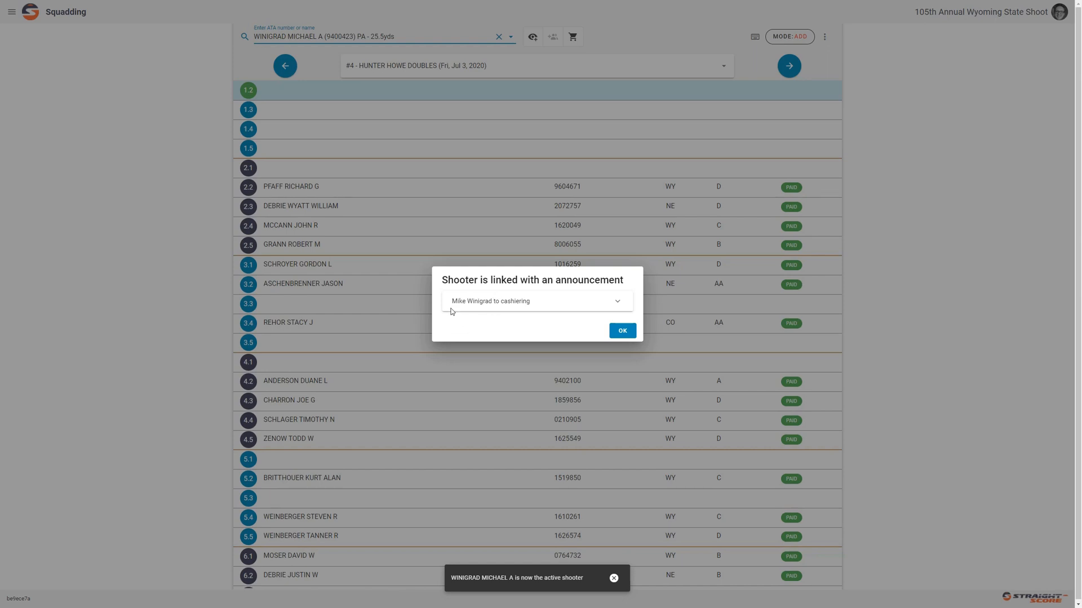
pyautogui.click(555, 304)
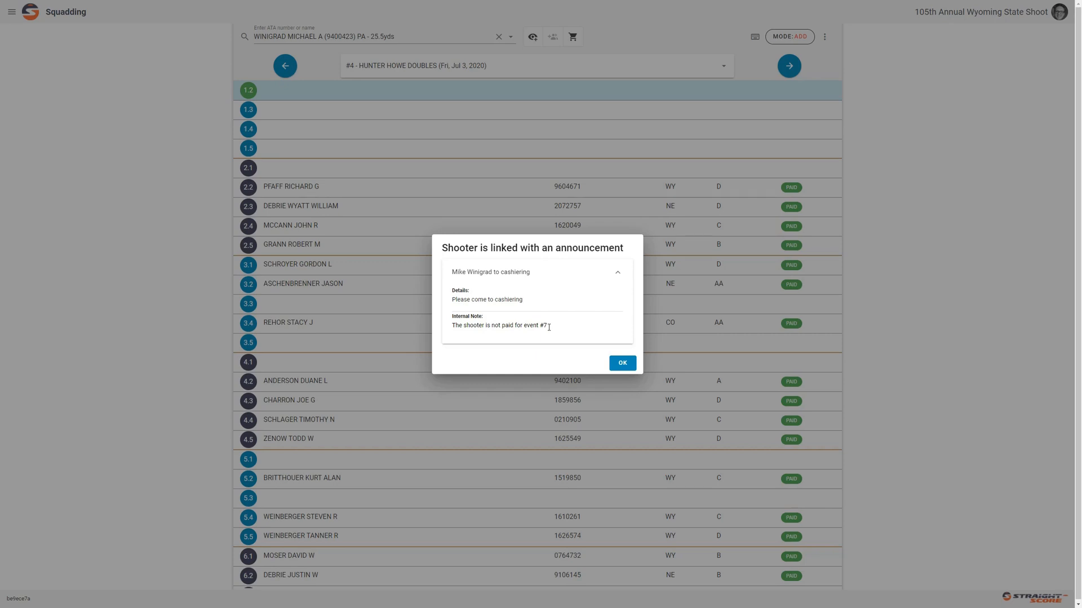
pyautogui.click(622, 363)
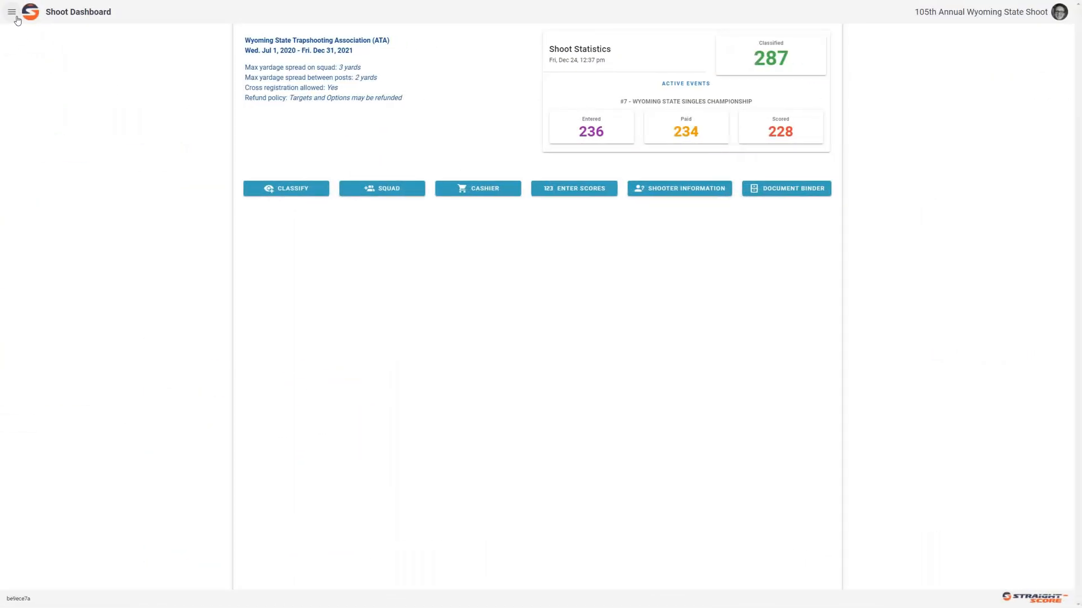
# Open the first test3 announcement from the Announcements list and delete it, confirming with YES
pyautogui.click(16, 20)
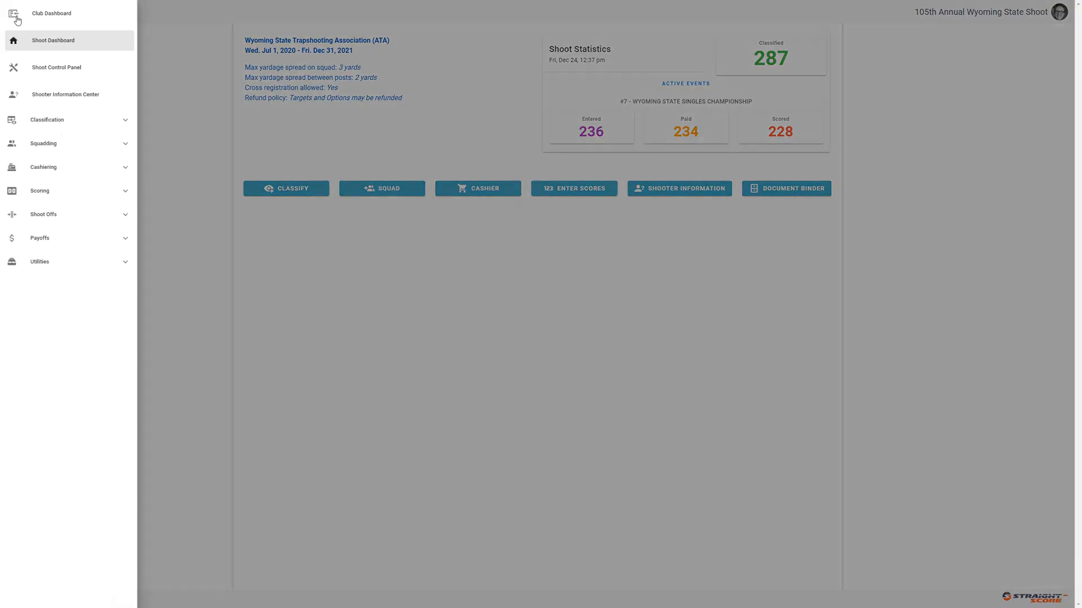
pyautogui.click(88, 262)
pyautogui.click(86, 283)
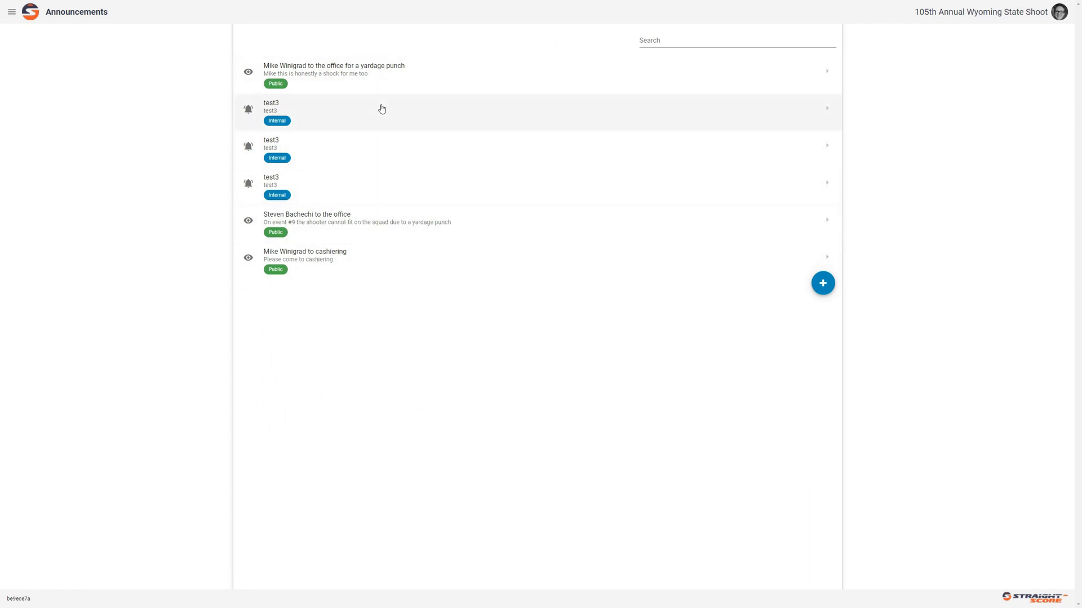
pyautogui.click(367, 126)
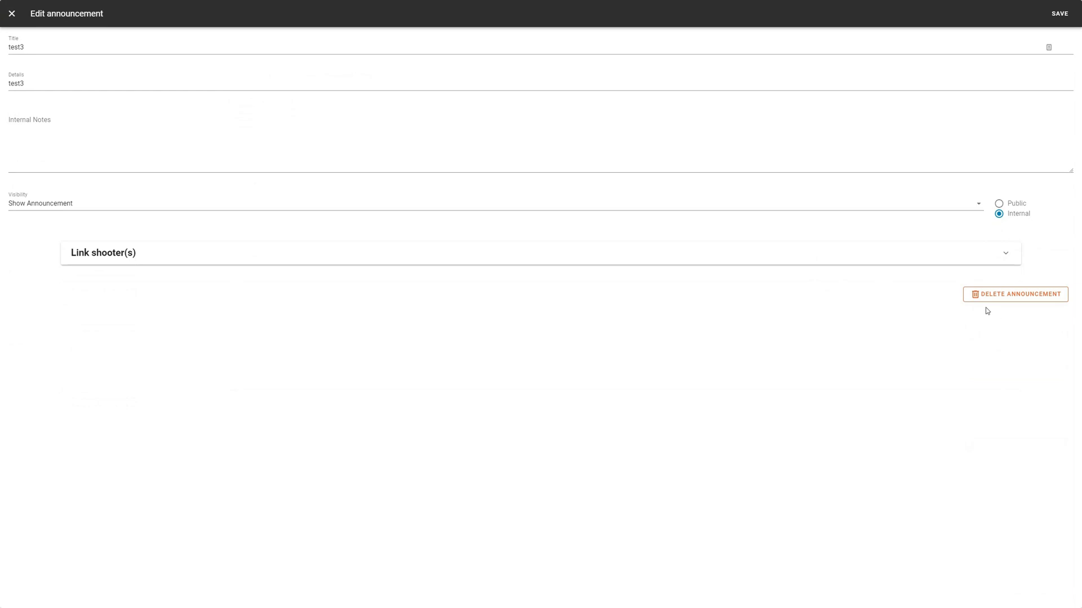
pyautogui.click(986, 305)
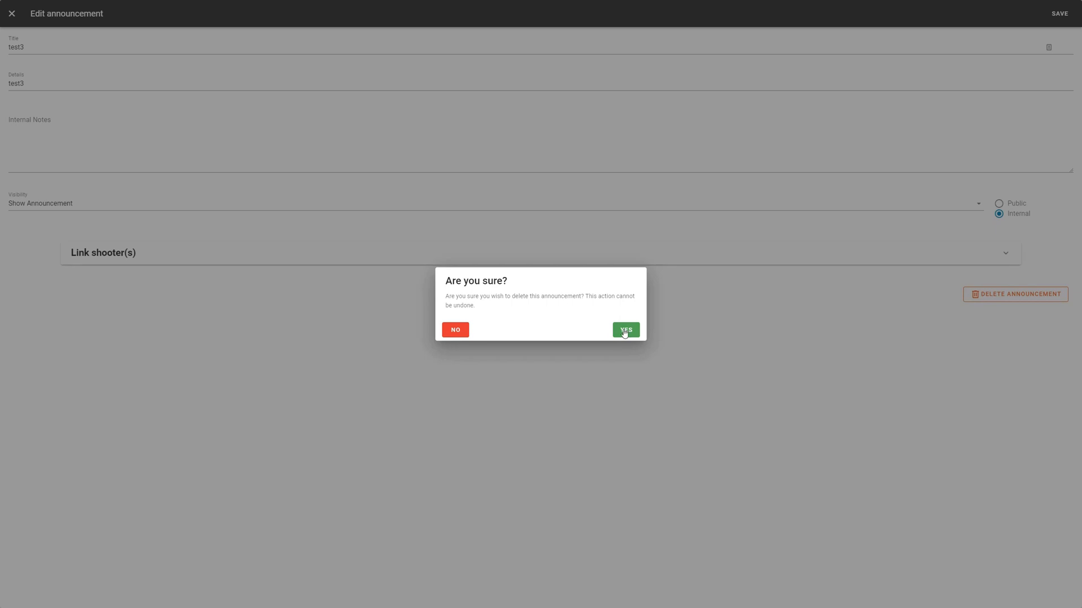
pyautogui.click(625, 330)
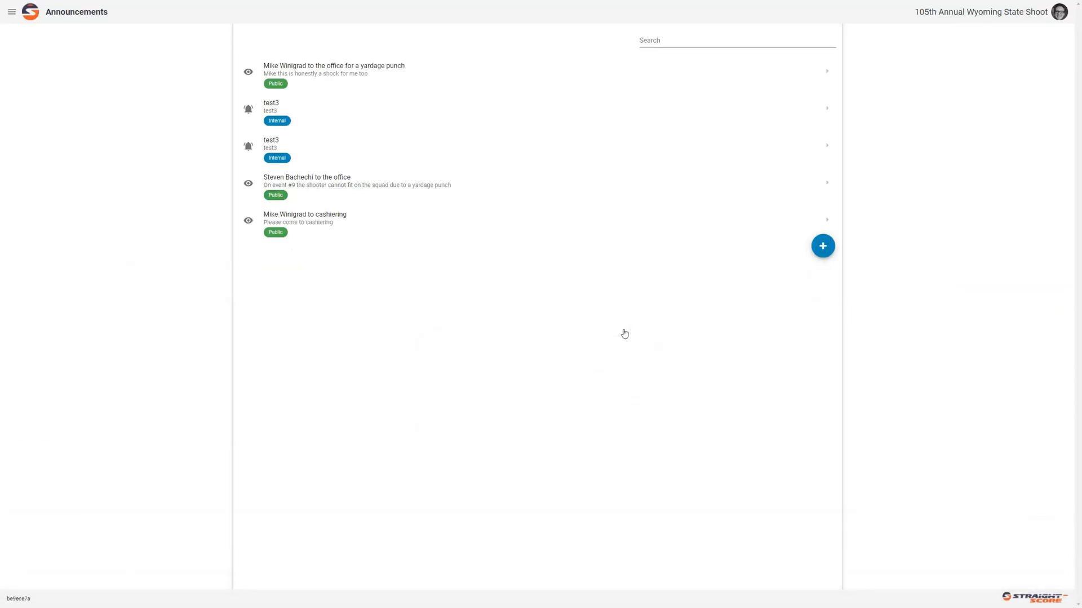
# Open a test3 announcement, then close it without making changes
pyautogui.click(390, 114)
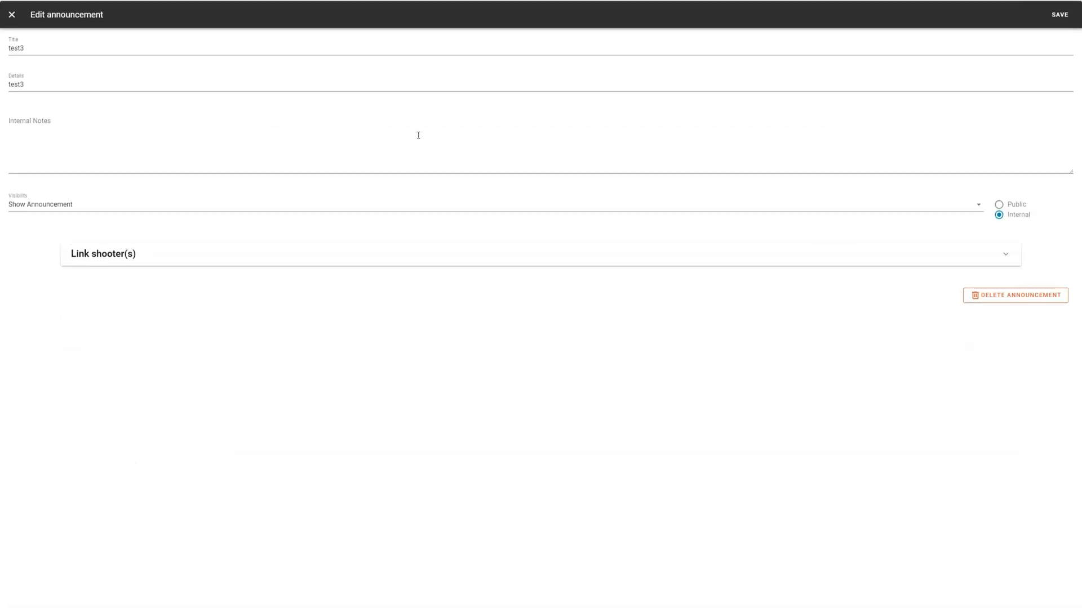
pyautogui.click(995, 298)
pyautogui.click(623, 329)
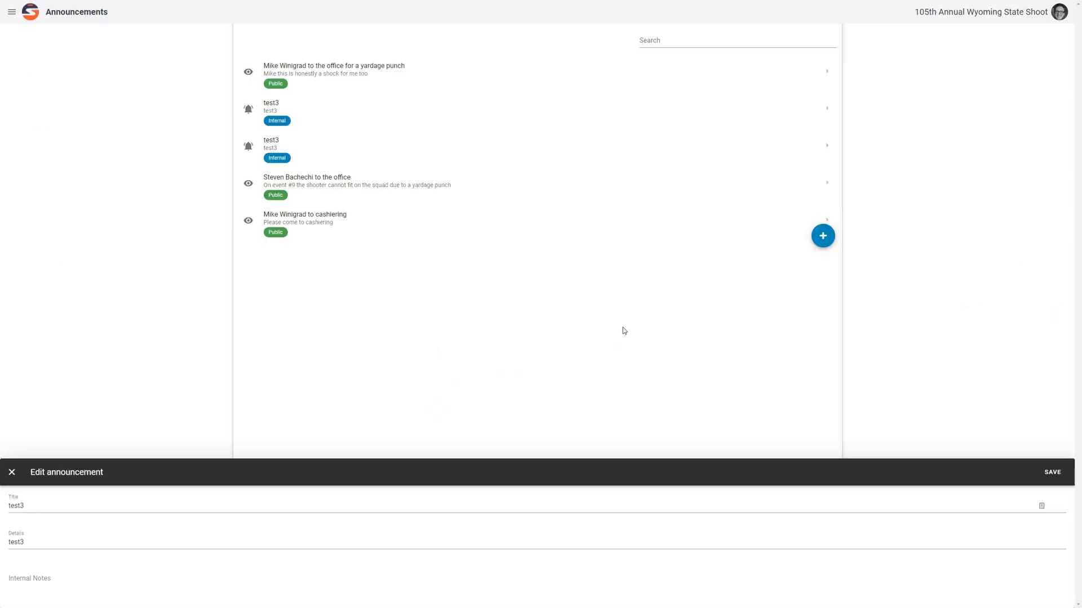
# Rewrite a test3 announcement as 'Please do not issue refunds for the calcutta', with details 'Once a shooter is entered into the calcutta they are not allowed to withdraw', and save it
pyautogui.click(337, 111)
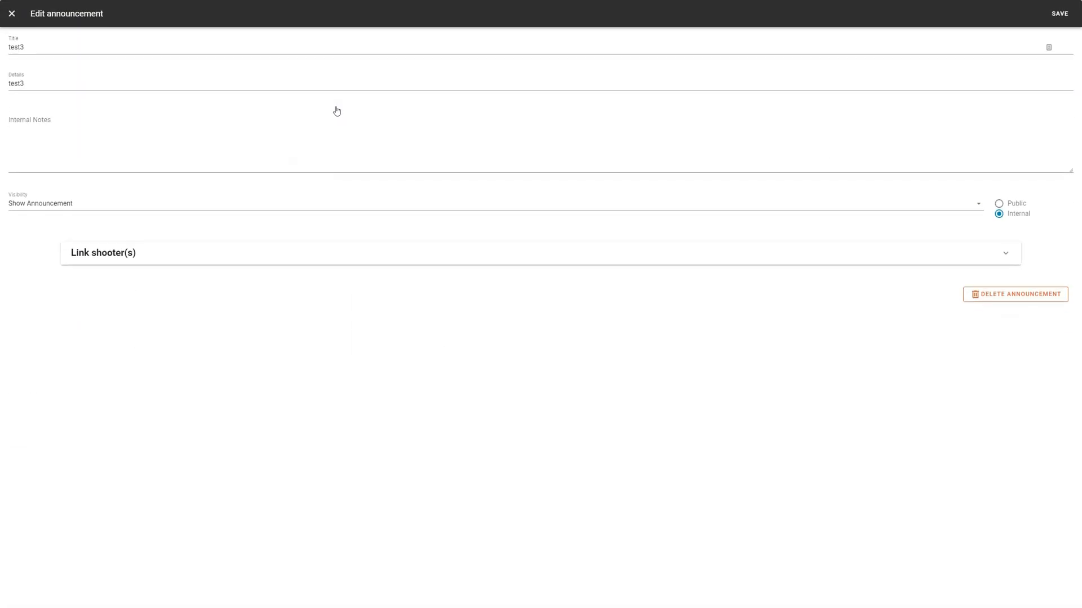
pyautogui.doubleClick(105, 45)
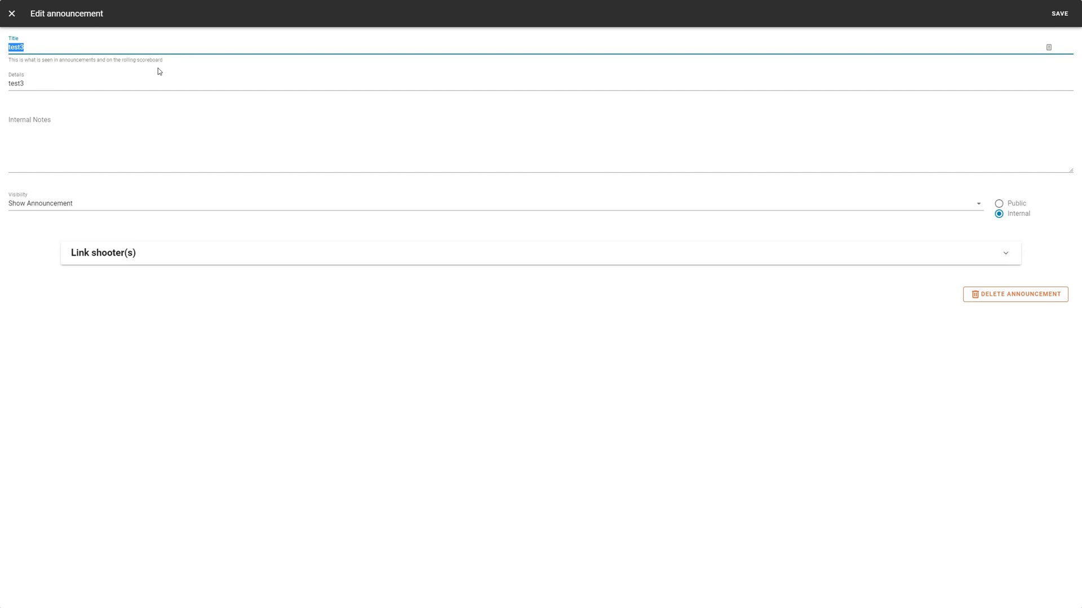
pyautogui.press('BackSpace')
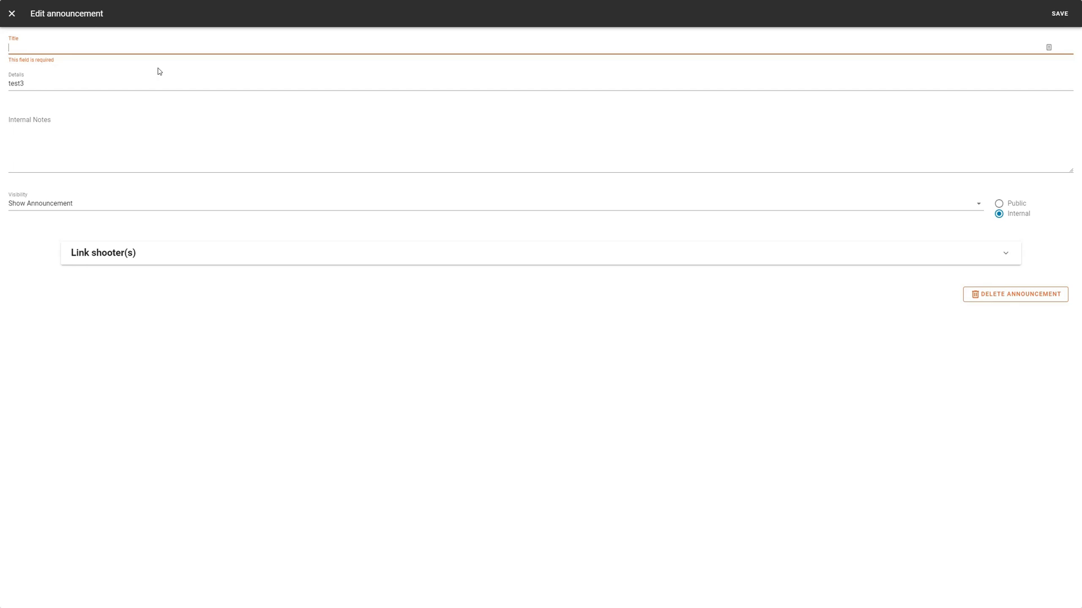
pyautogui.write('Please do not is')
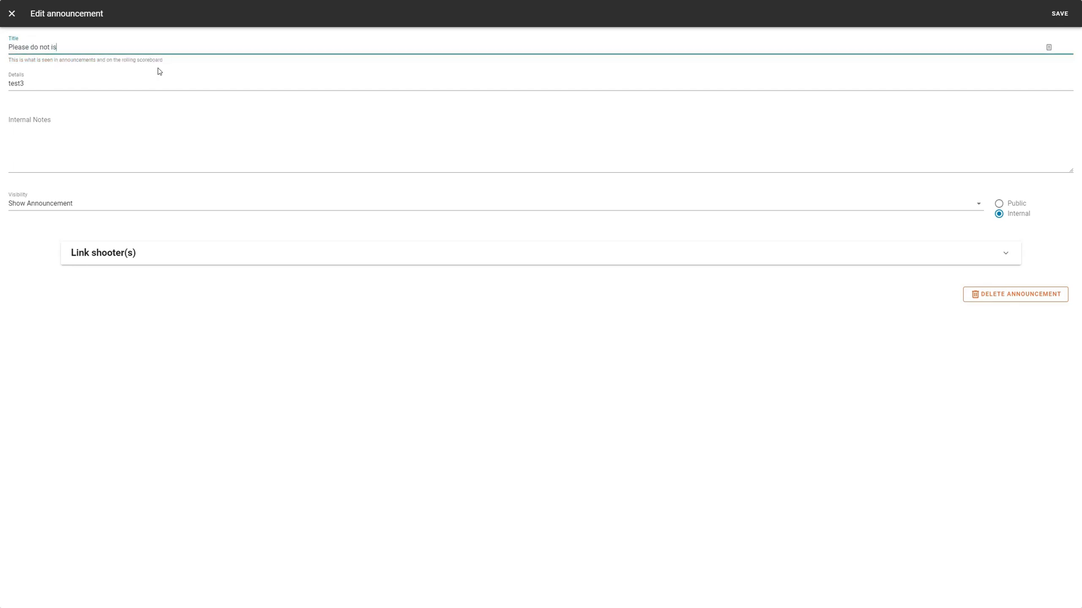
pyautogui.write('sue refunds for the calcutta')
pyautogui.doubleClick(163, 88)
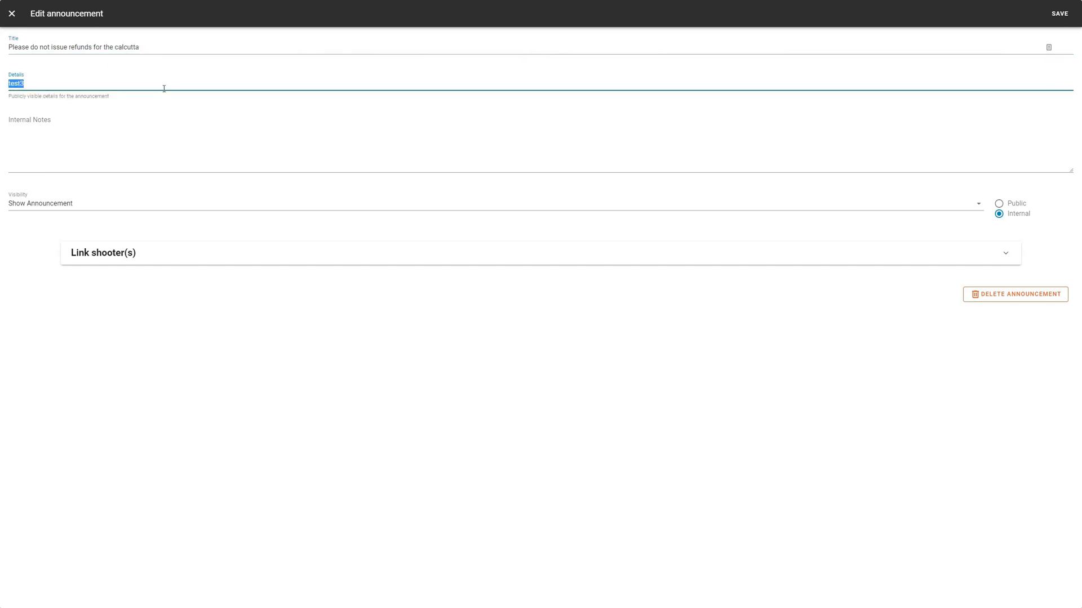
pyautogui.press('BackSpace')
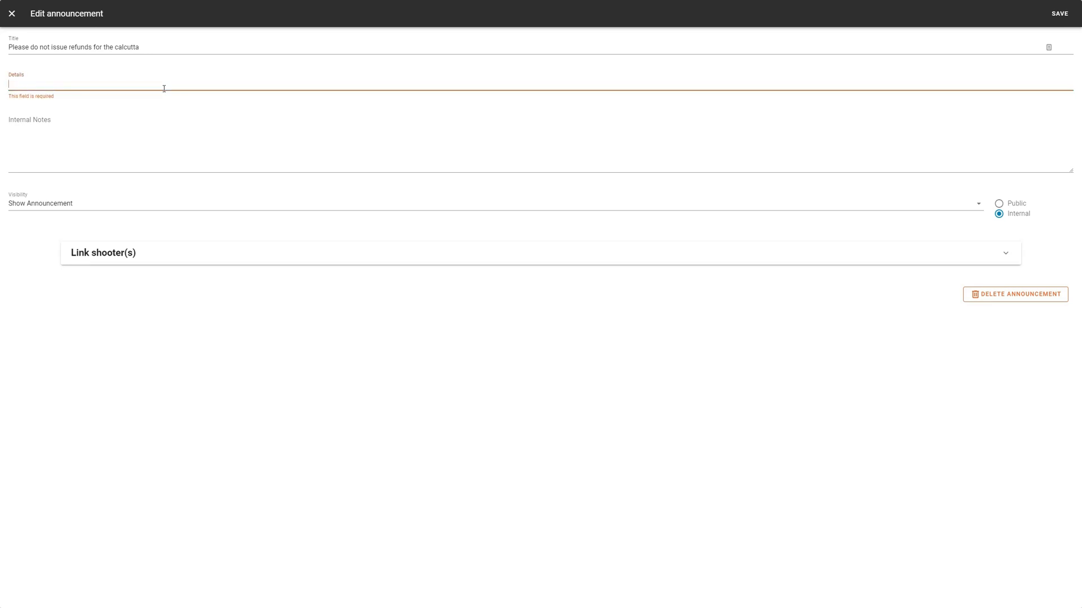
pyautogui.write('Once a shooter is entered into the calcutta they are not allowed to withdraw')
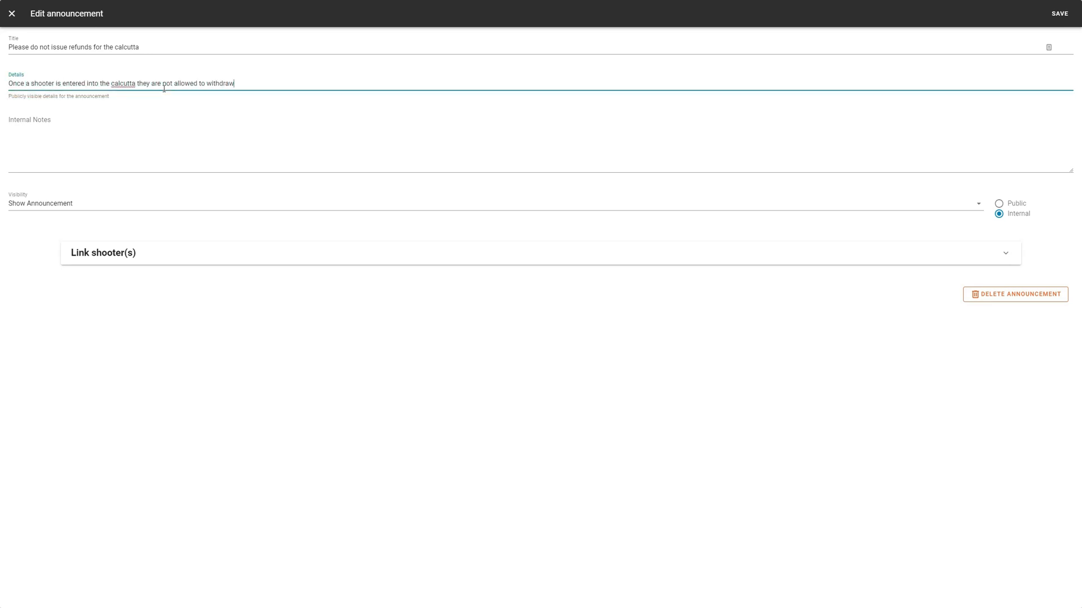
pyautogui.click(1062, 22)
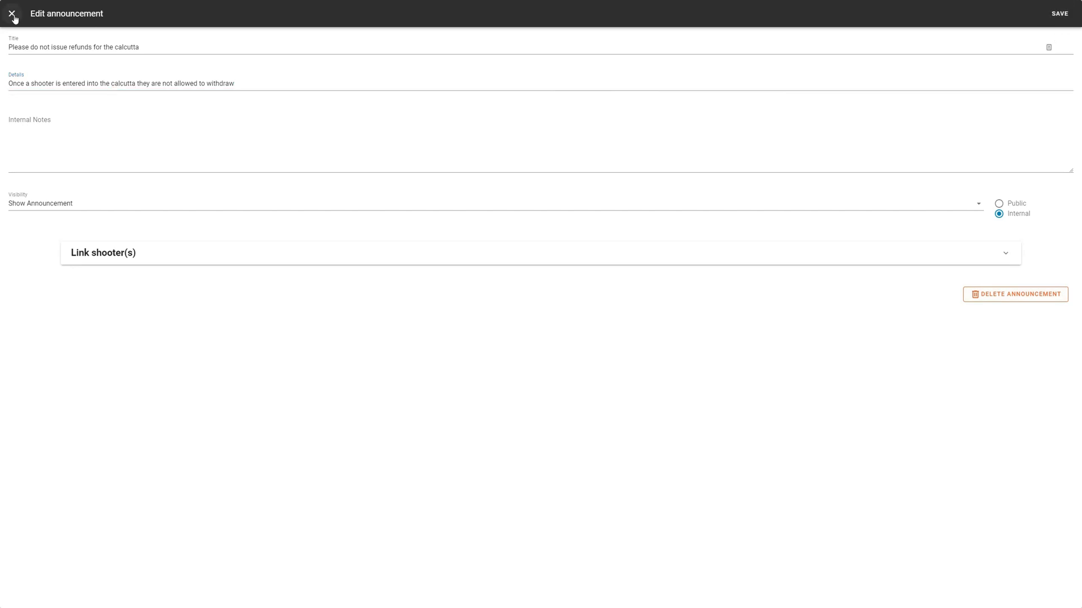